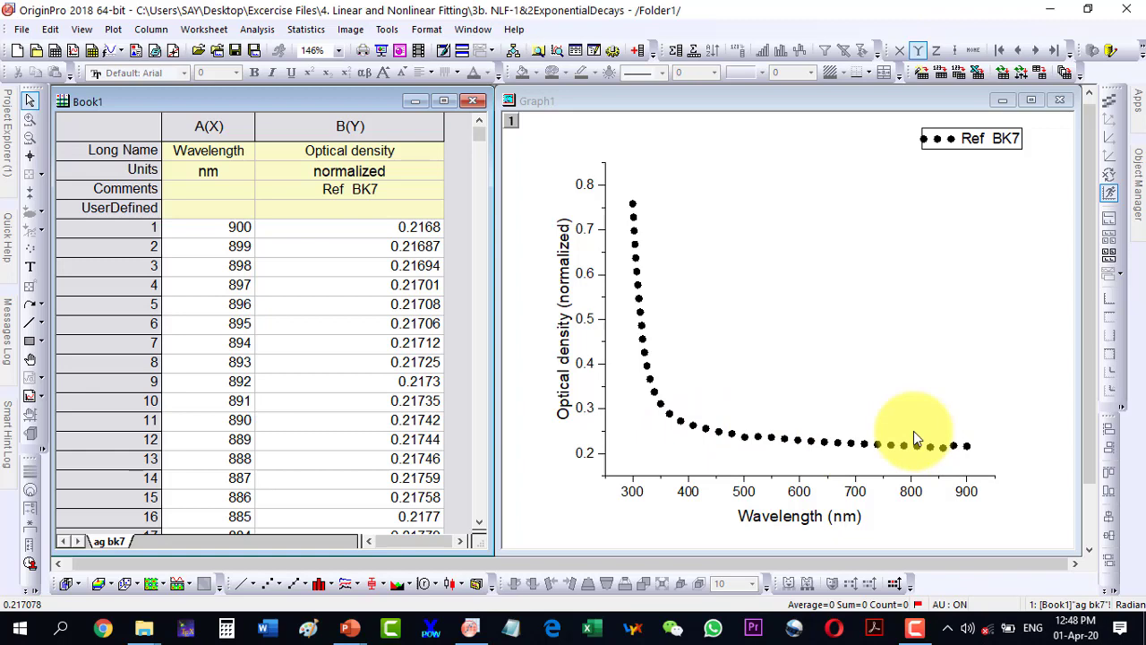
Activate the Graph1 window showing the Ref BK7 optical density vs wavelength scatter plot.
{"action": "left_click", "coordinate": [638, 260]}
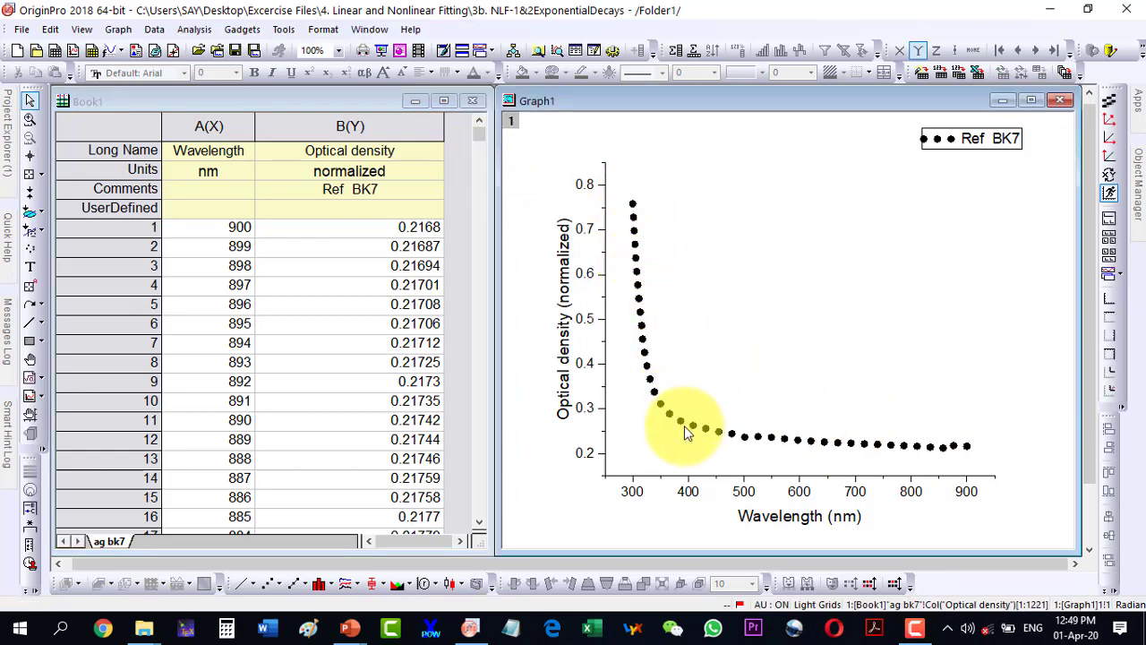
{"action": "left_click", "coordinate": [667, 441]}
{"action": "left_click", "coordinate": [968, 444]}
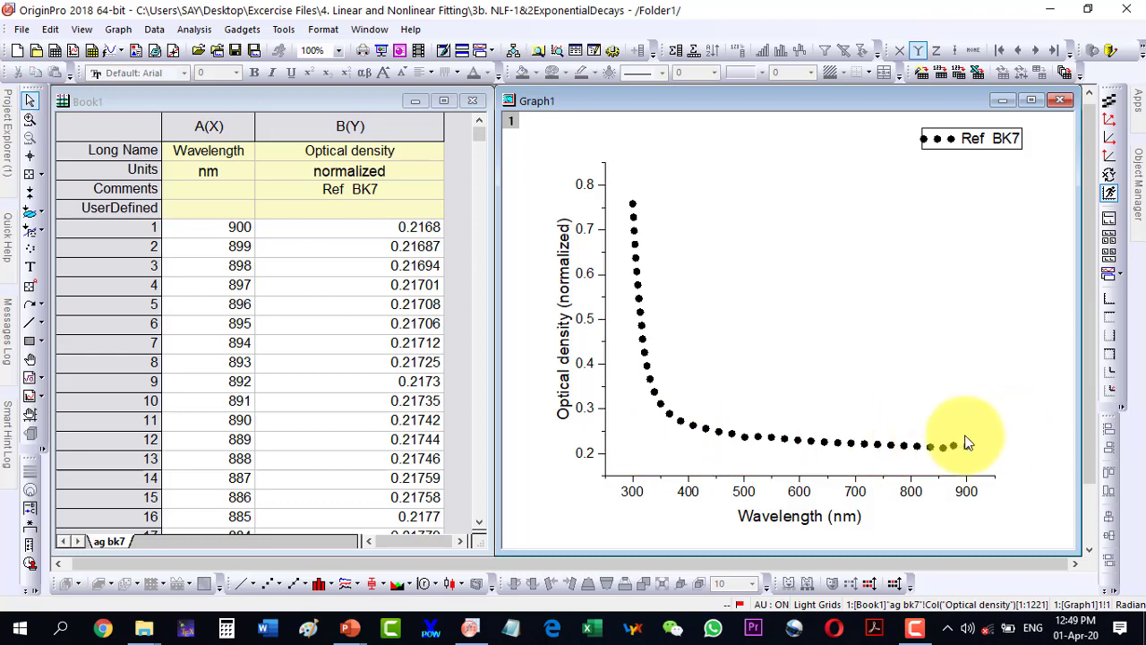
Open the NLFit dialog via Analysis > Fitting > Nonlinear Curve Fit and move it off the graph.
{"action": "left_click", "coordinate": [188, 31]}
{"action": "mouse_move", "coordinate": [210, 83]}
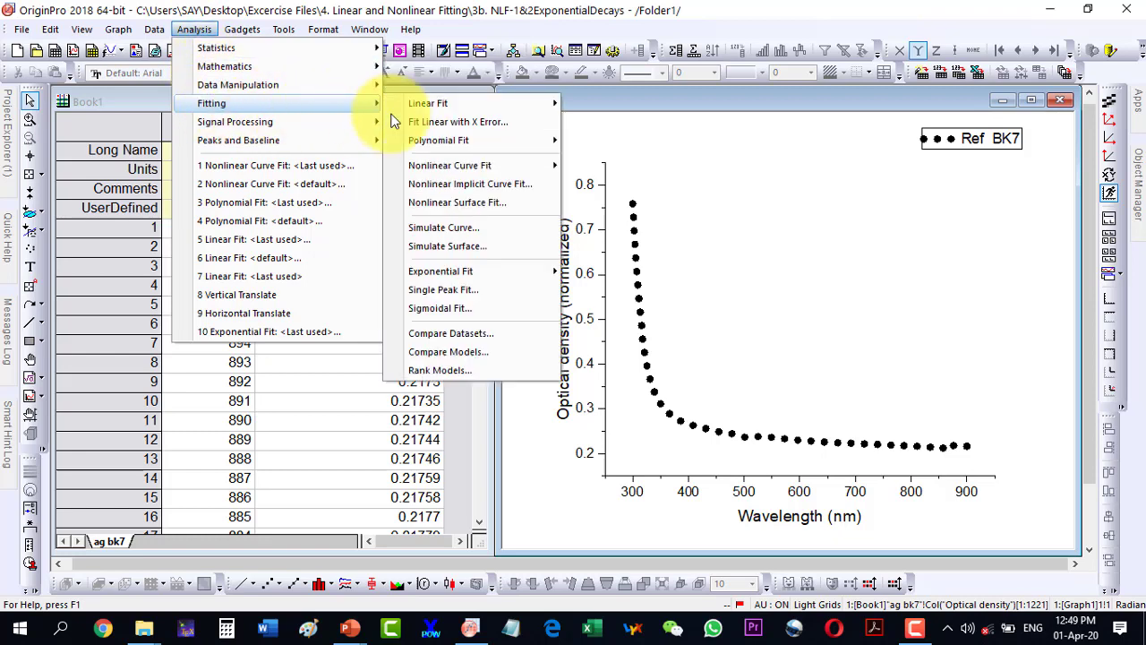
{"action": "mouse_move", "coordinate": [269, 121]}
{"action": "mouse_move", "coordinate": [420, 118]}
{"action": "mouse_move", "coordinate": [333, 102]}
{"action": "mouse_move", "coordinate": [422, 167]}
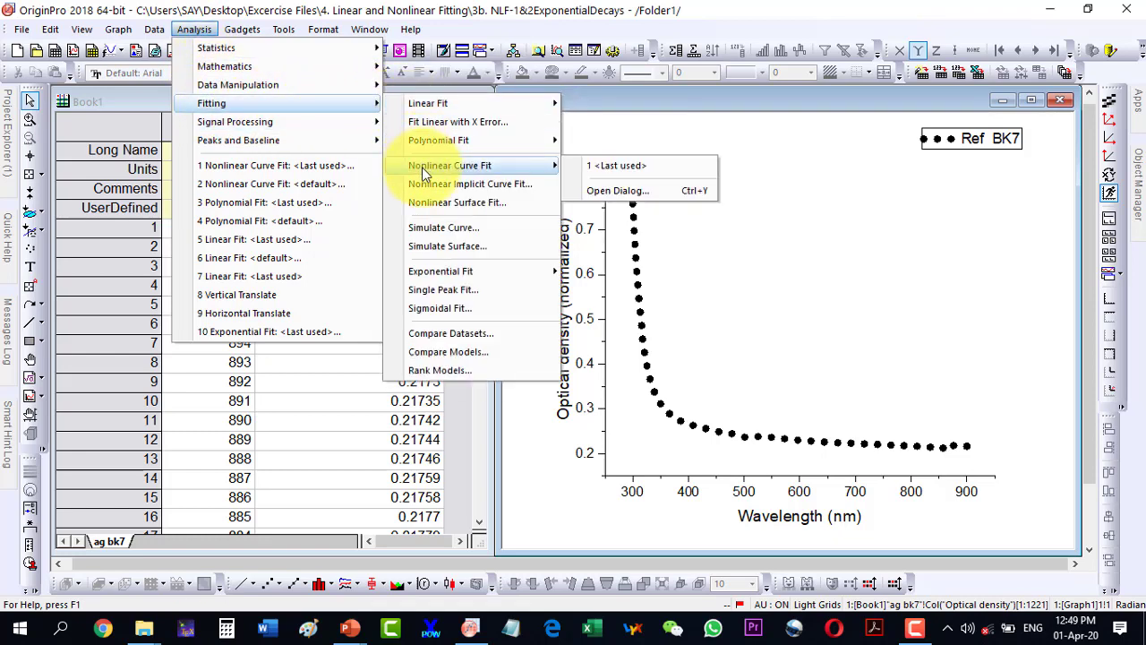
{"action": "left_click", "coordinate": [598, 189]}
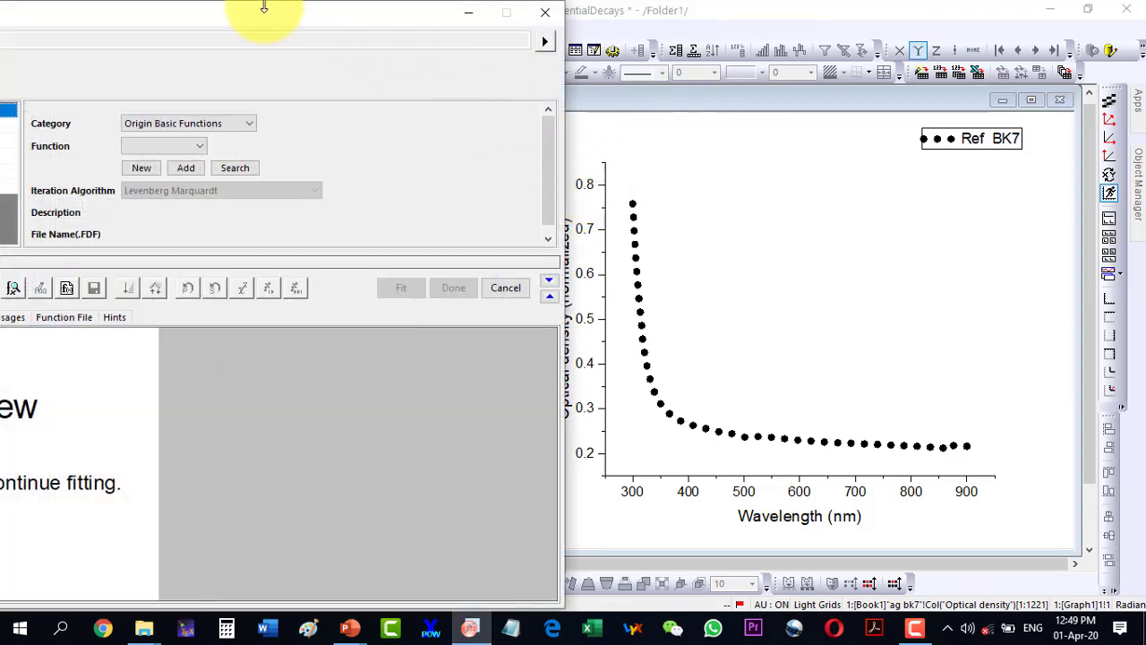
{"action": "left_click_drag", "start_coordinate": [218, 18], "coordinate": [452, 24]}
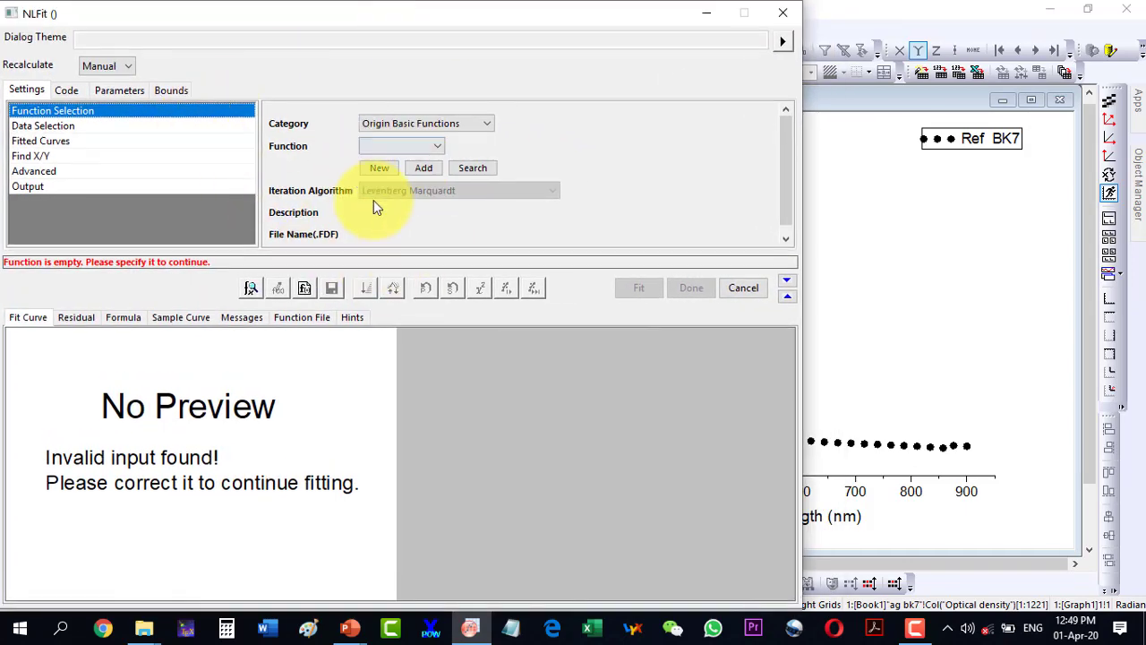
{"action": "left_click_drag", "start_coordinate": [524, 19], "coordinate": [296, 7]}
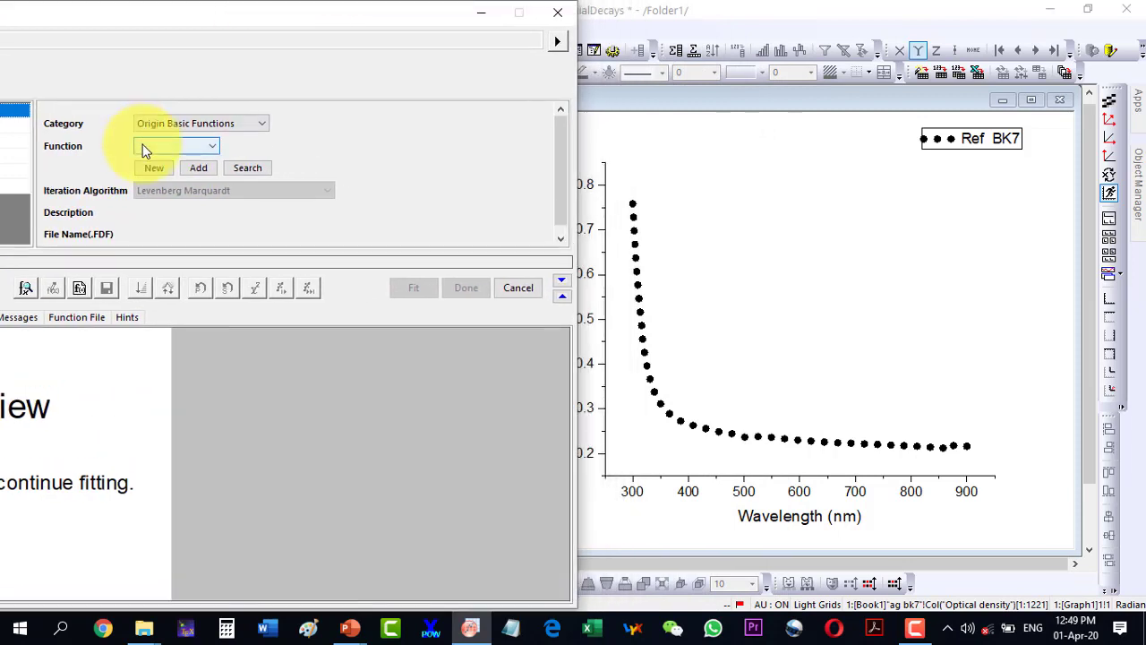
Choose ExpDec1 as the fitting function and run three single fitting iterations.
{"action": "left_click", "coordinate": [145, 148]}
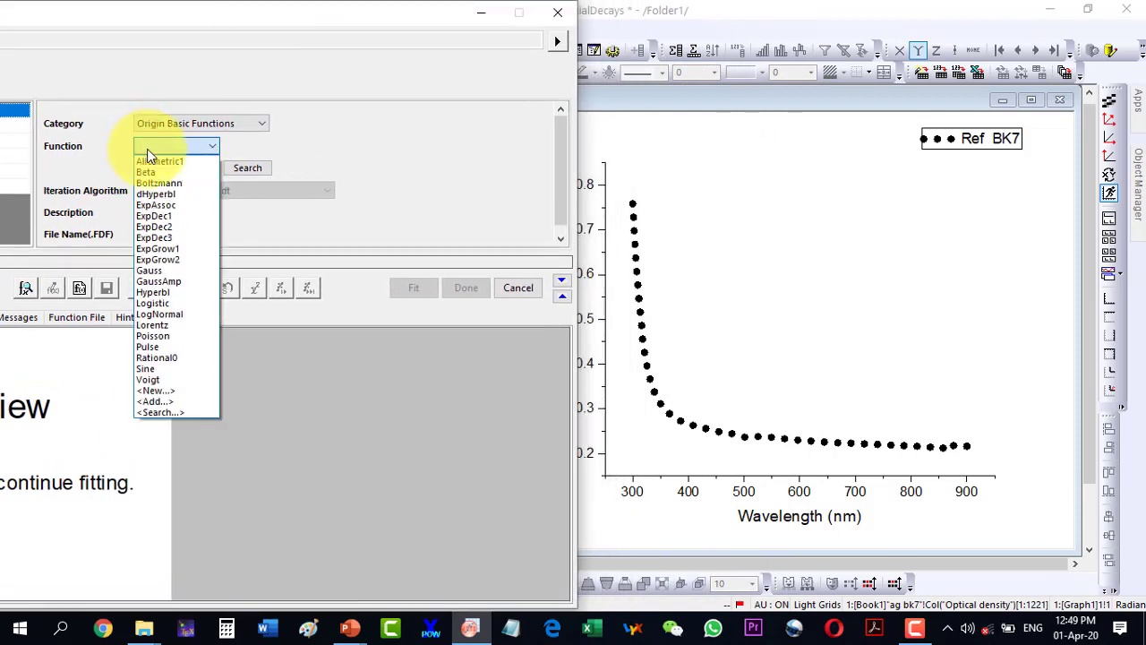
{"action": "left_click", "coordinate": [161, 218]}
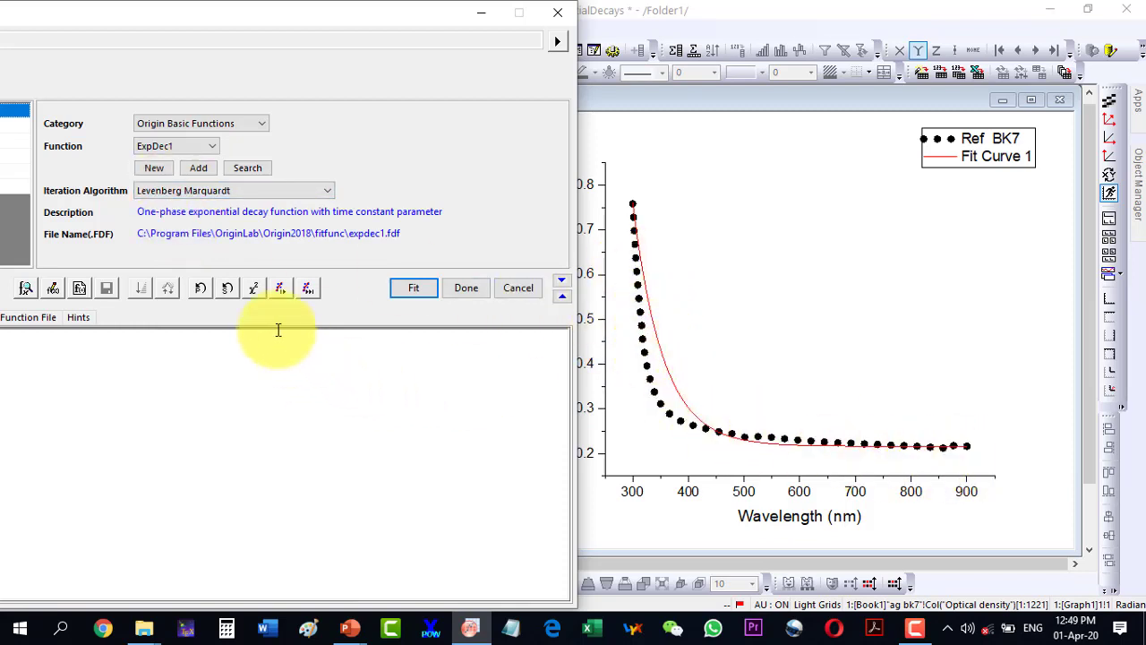
{"action": "left_click", "coordinate": [280, 288]}
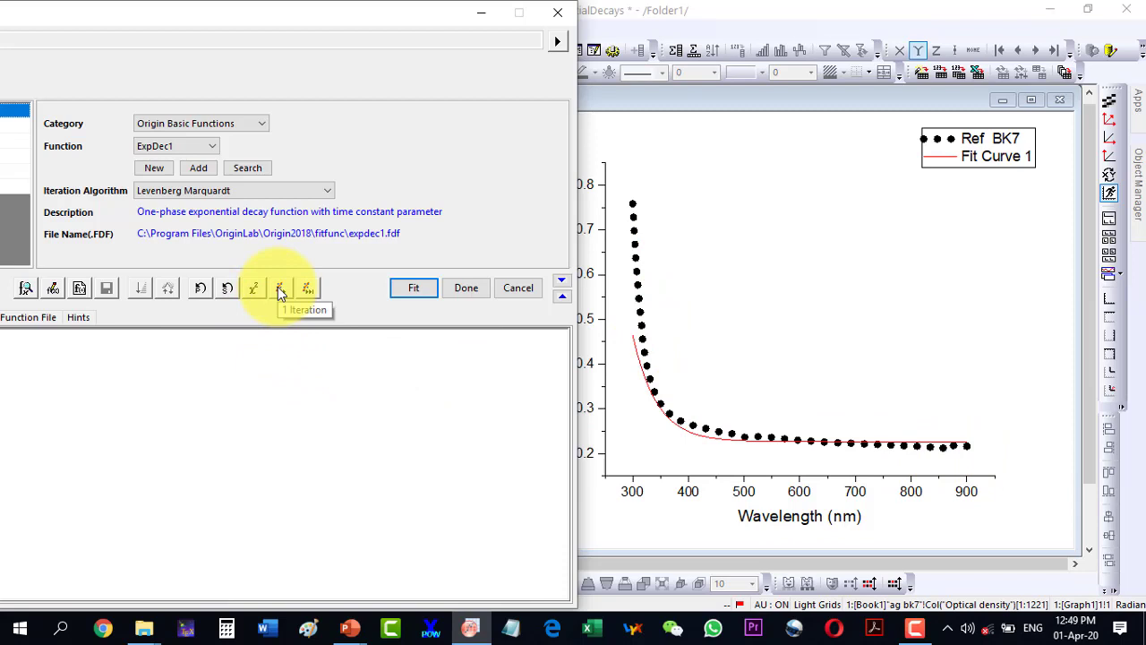
{"action": "left_click", "coordinate": [280, 288]}
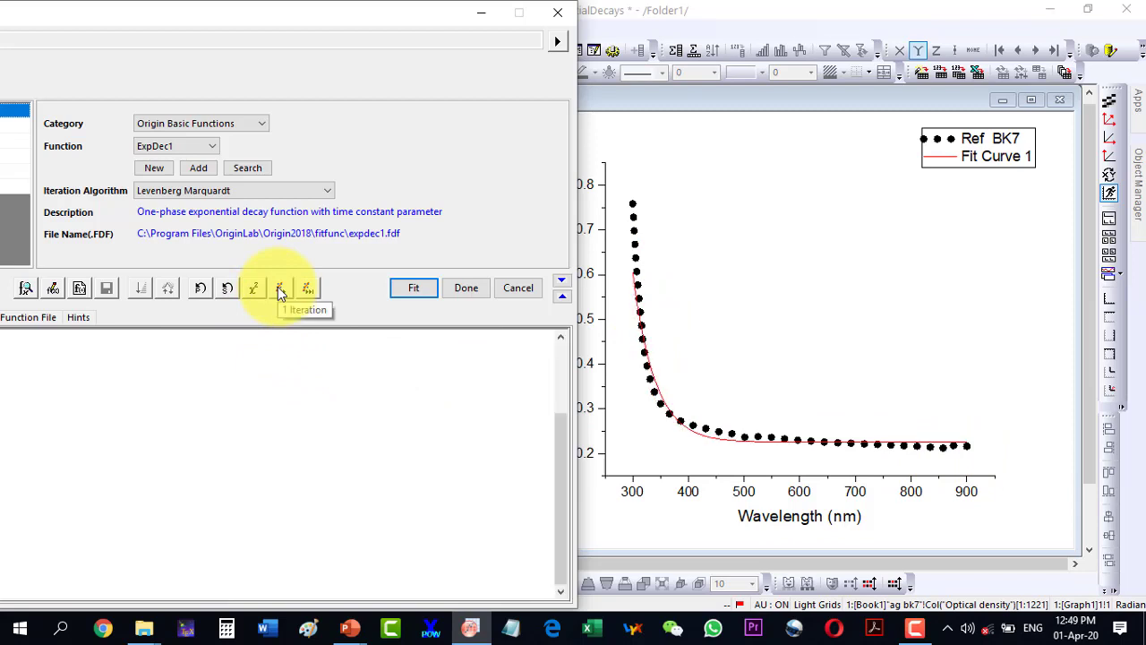
{"action": "left_click", "coordinate": [281, 288]}
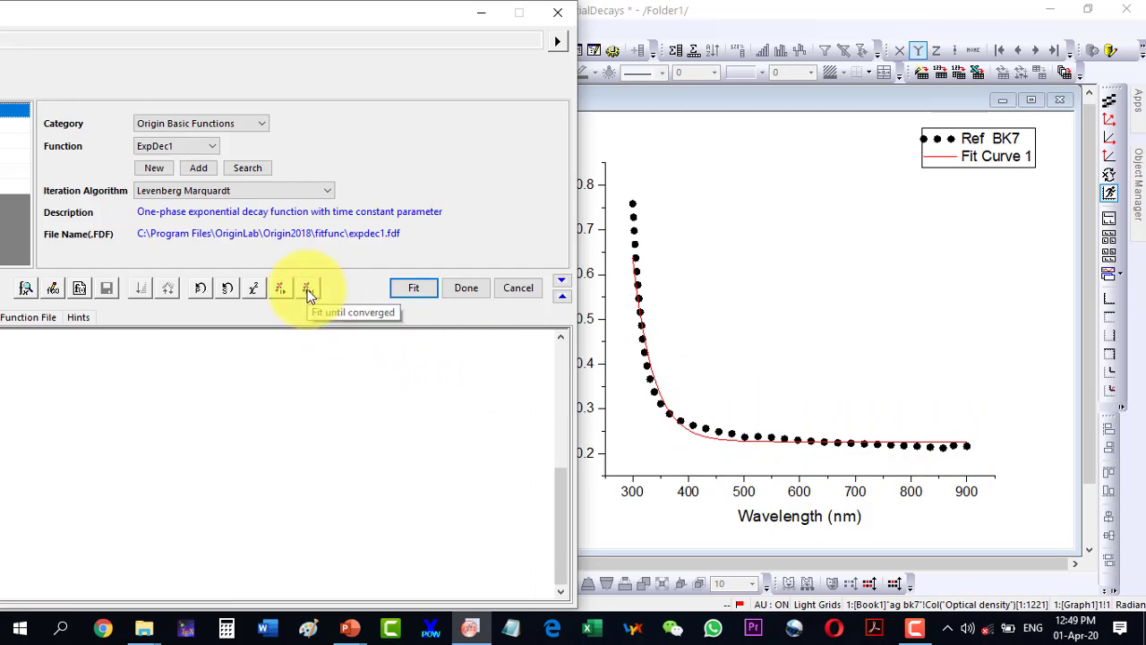
Iterate the ExpDec1 fit until converged, keeping the graph in view.
{"action": "left_click_drag", "start_coordinate": [275, 20], "coordinate": [517, 19]}
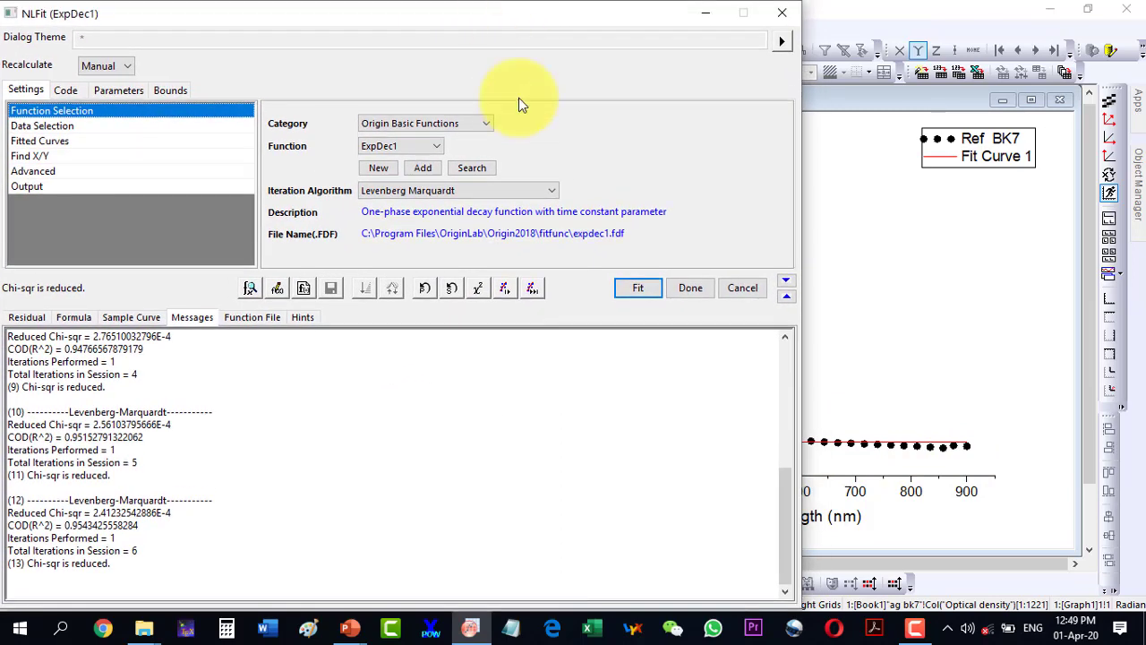
{"action": "left_click", "coordinate": [532, 290]}
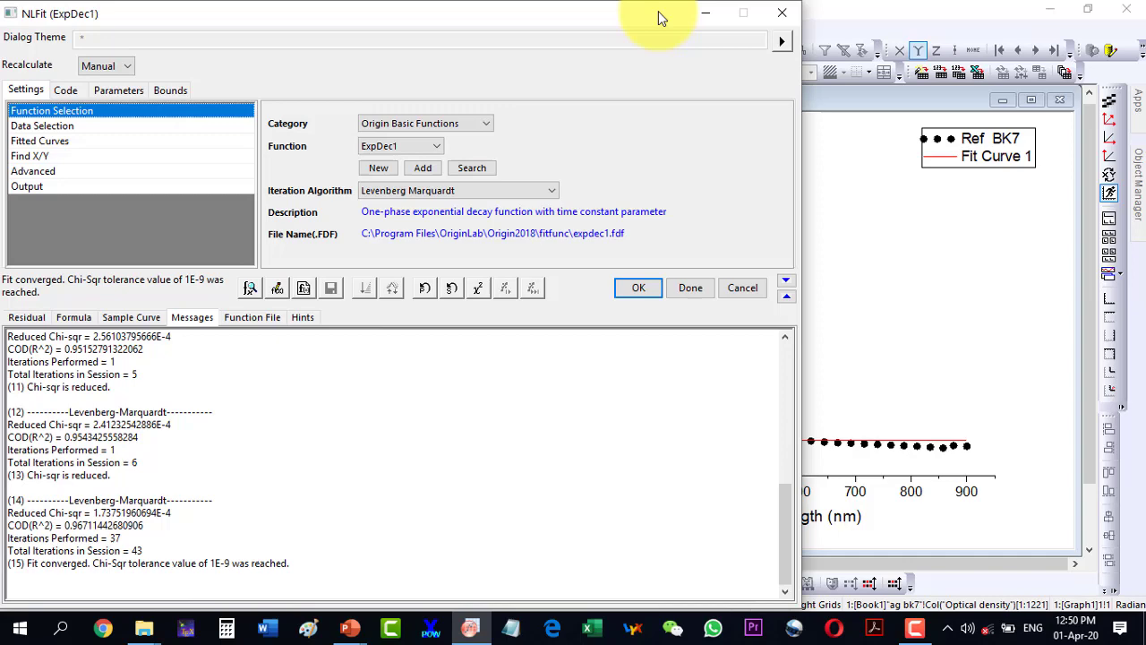
{"action": "left_click_drag", "start_coordinate": [659, 15], "coordinate": [309, 18]}
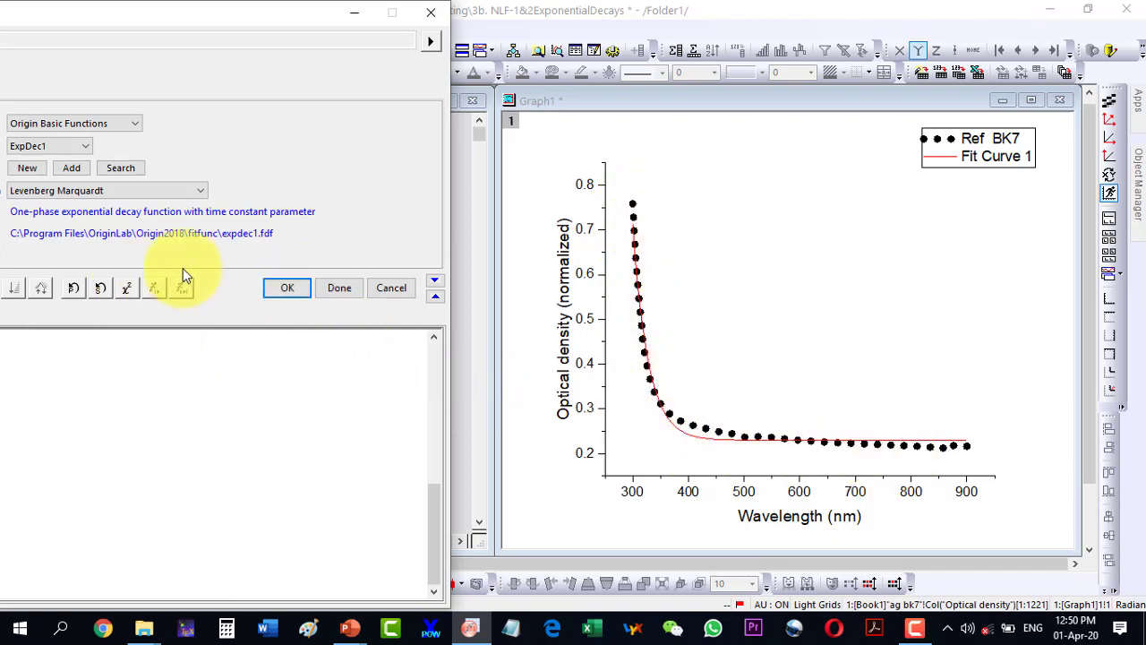
Accept the ExpDec1 fit, then enlarge the results table on the graph and move it up-left.
{"action": "left_click", "coordinate": [287, 286]}
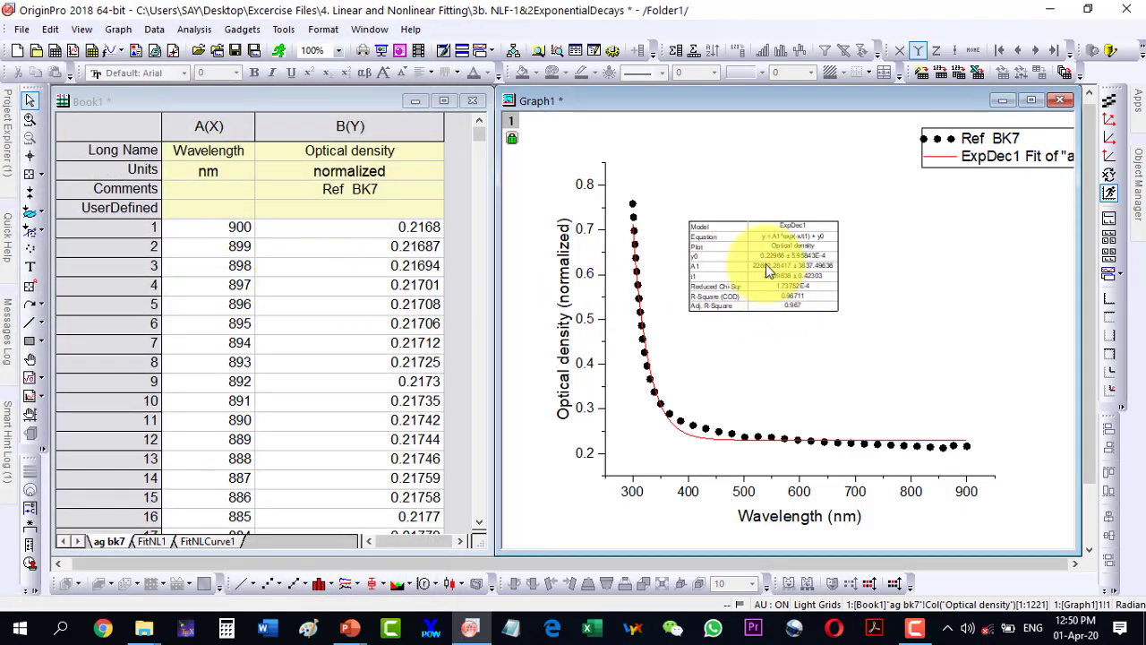
{"action": "left_click", "coordinate": [766, 269]}
{"action": "left_click_drag", "start_coordinate": [840, 313], "coordinate": [1045, 492]}
{"action": "left_click_drag", "start_coordinate": [877, 225], "coordinate": [866, 157]}
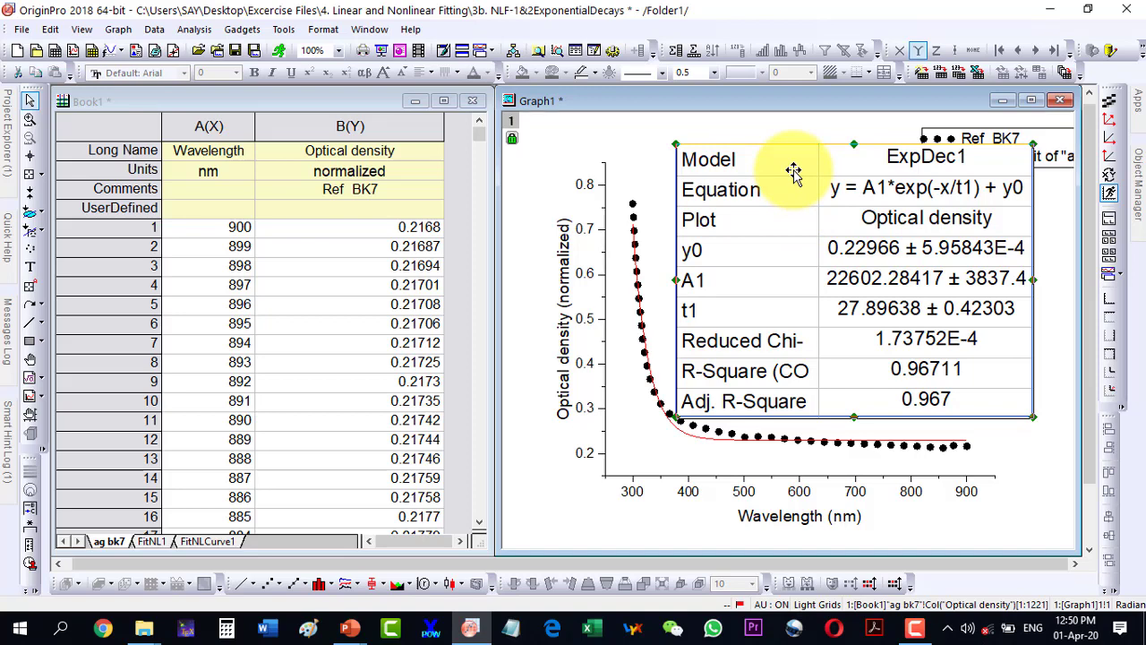
Delete the results table and restyle the ExpDec1 fit curve as a width-3 blue line.
{"action": "key", "text": "Delete"}
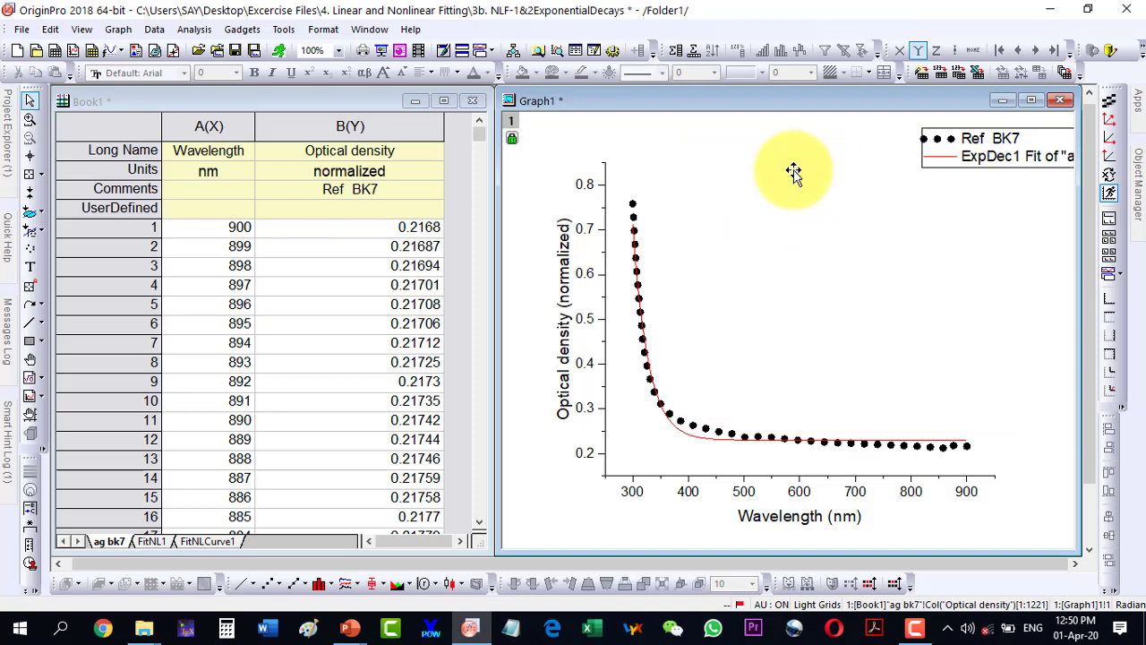
{"action": "left_click", "coordinate": [708, 443]}
{"action": "double_click", "coordinate": [707, 442]}
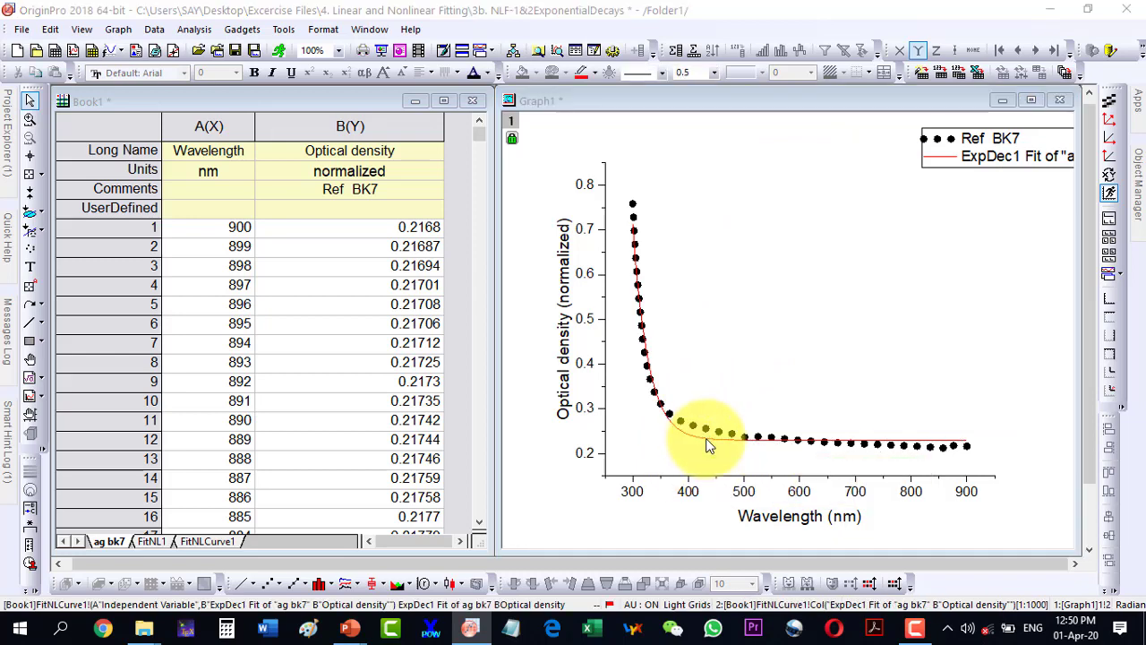
{"action": "left_click", "coordinate": [962, 140]}
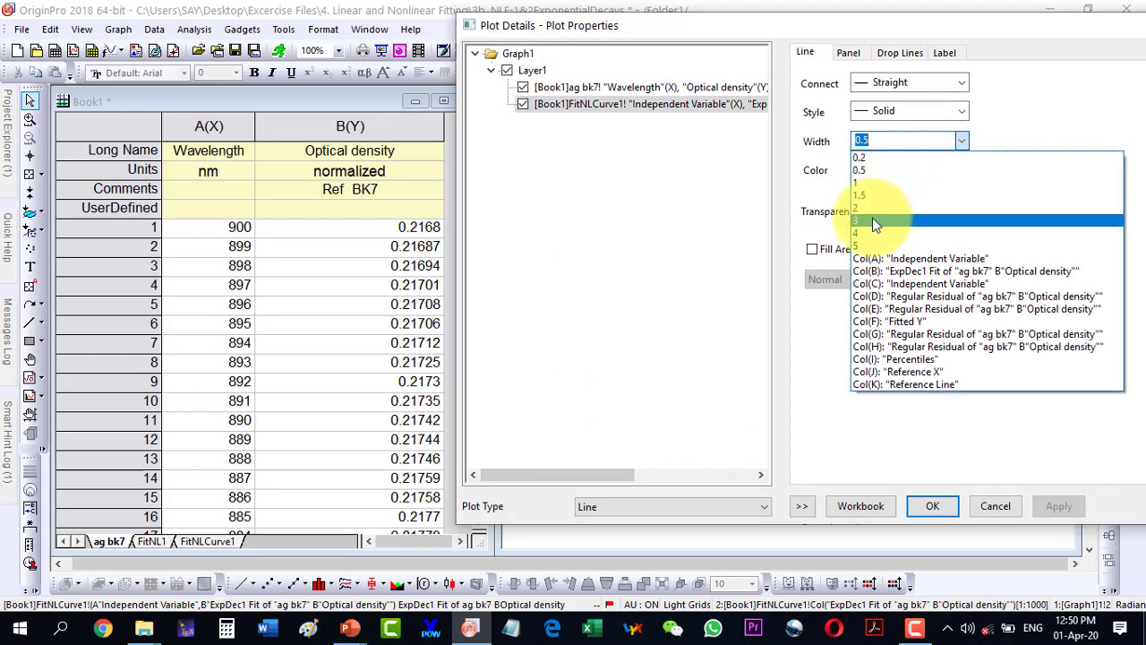
{"action": "left_click", "coordinate": [873, 218]}
{"action": "left_click", "coordinate": [901, 171]}
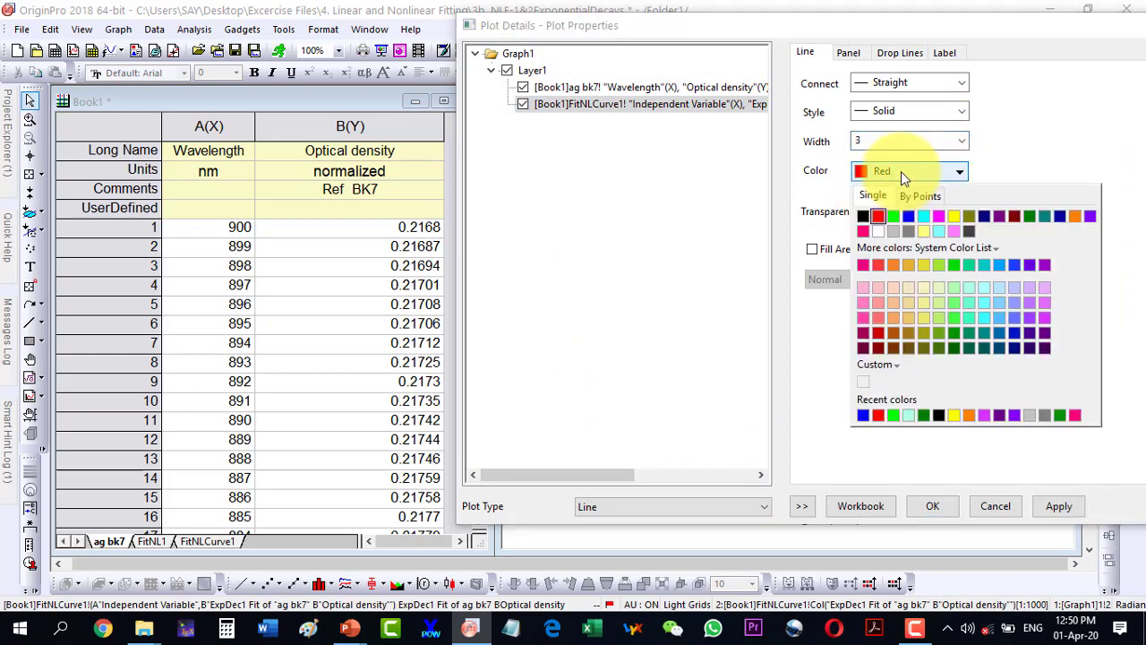
{"action": "left_click", "coordinate": [908, 216]}
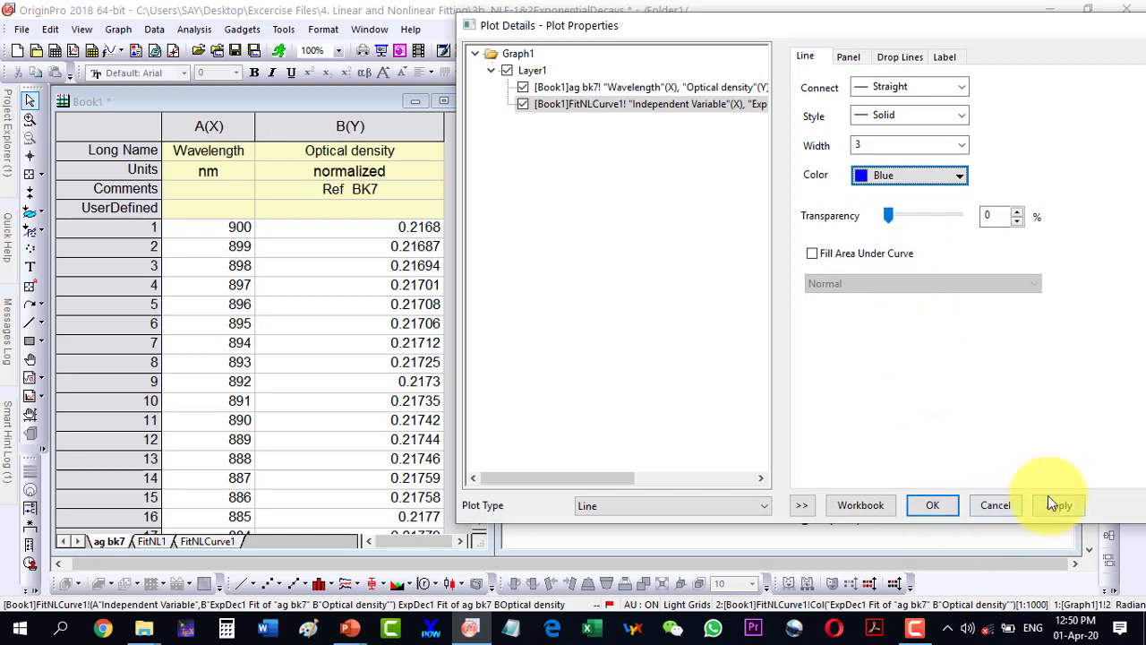
{"action": "left_click", "coordinate": [1049, 498]}
{"action": "left_click", "coordinate": [931, 507]}
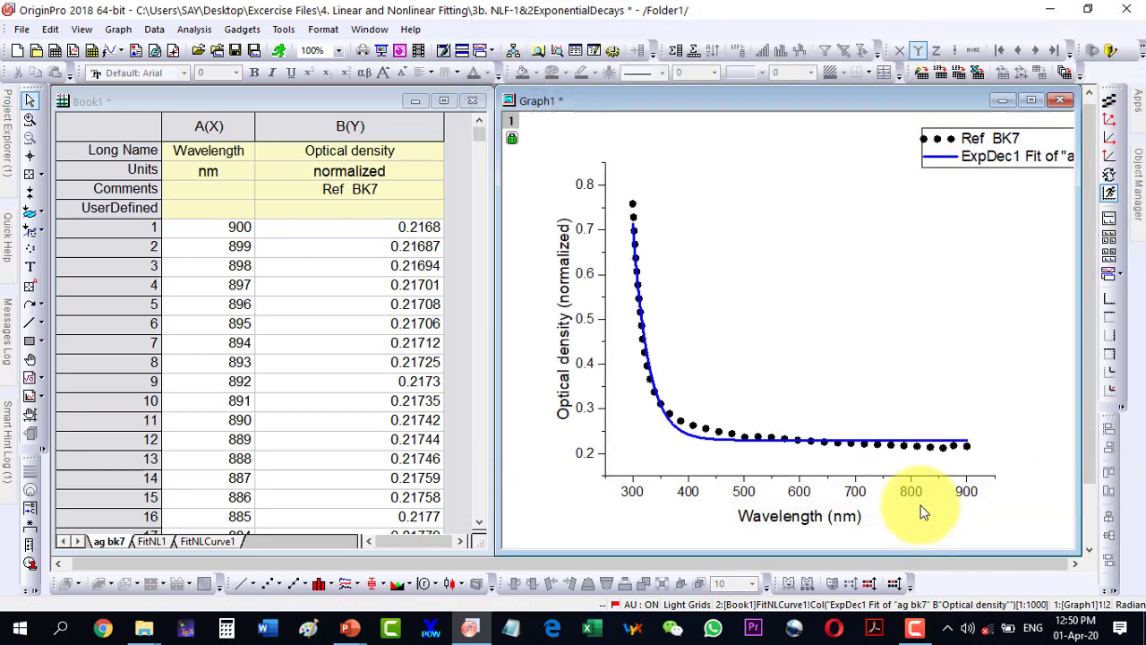
{"action": "left_click", "coordinate": [727, 440]}
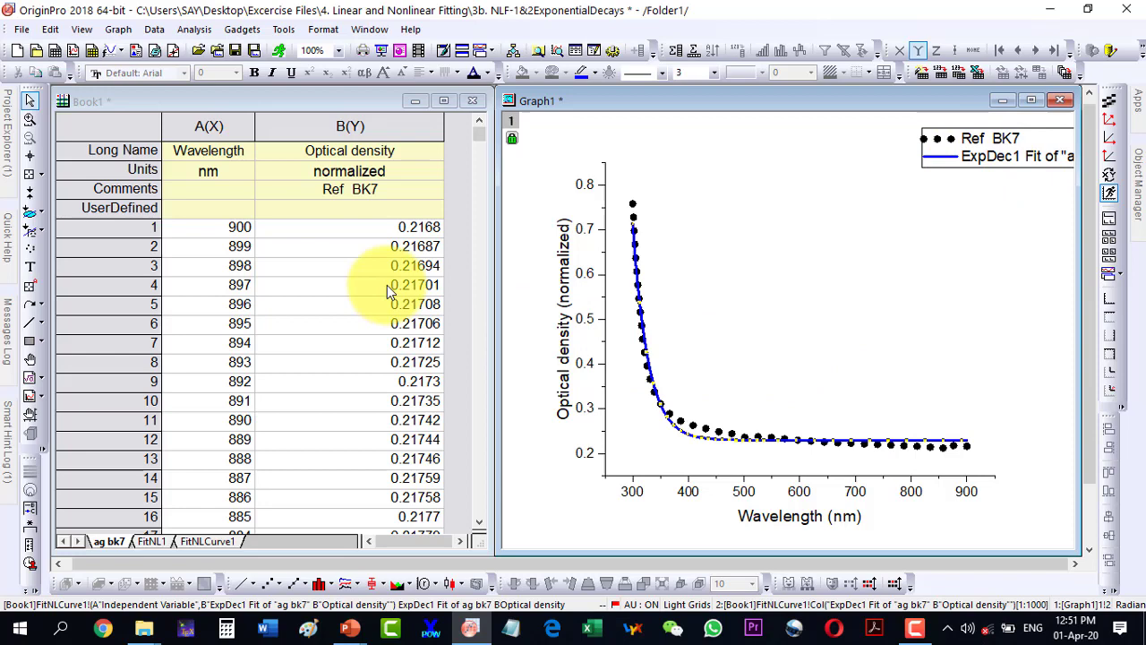
Select the Ref BK7 data points and expand Analysis > Fitting > Nonlinear Curve Fit.
{"action": "left_click", "coordinate": [634, 208]}
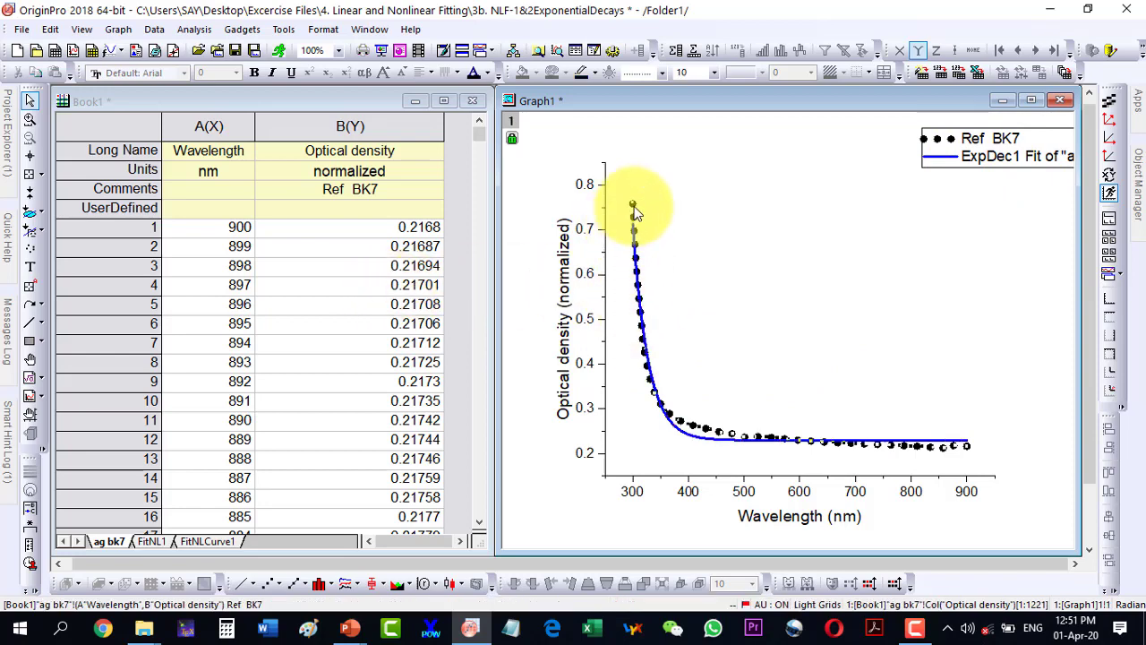
{"action": "left_click", "coordinate": [192, 30]}
{"action": "mouse_move", "coordinate": [215, 103]}
{"action": "mouse_move", "coordinate": [413, 109]}
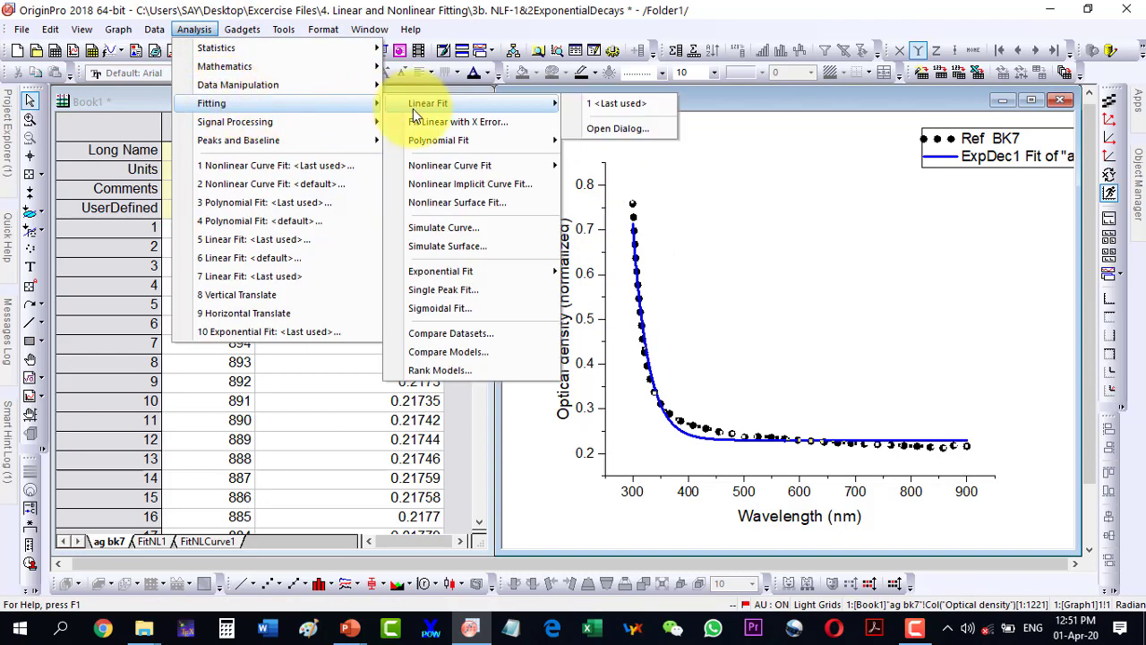
{"action": "mouse_move", "coordinate": [456, 168]}
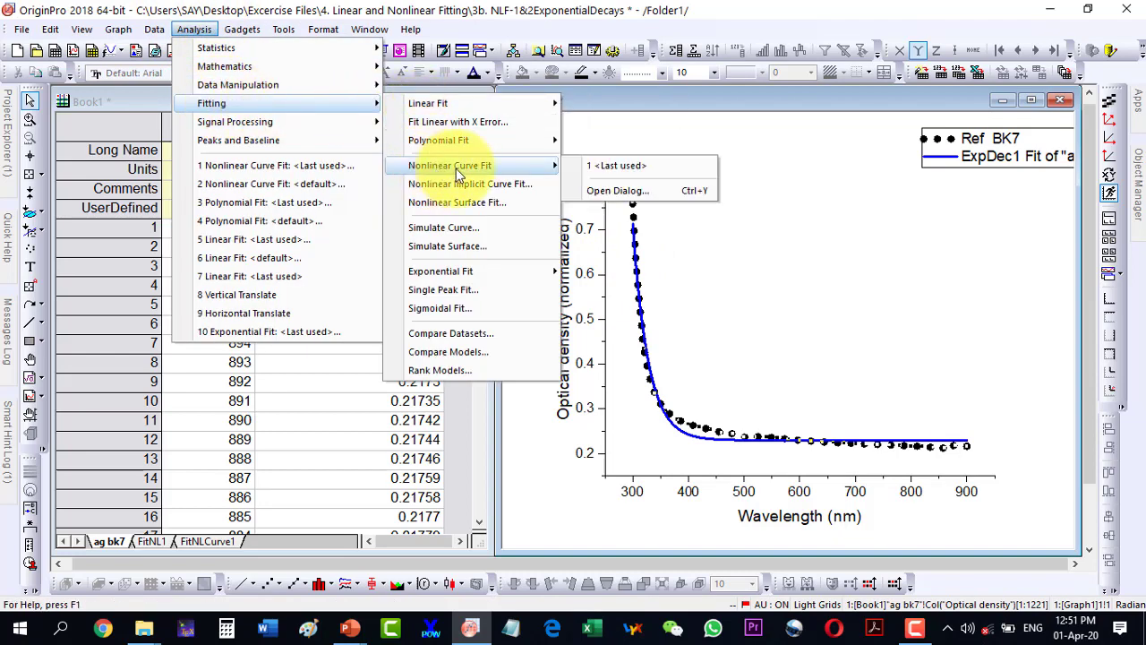
Open the NLFit dialog again and shift it to the right.
{"action": "left_click", "coordinate": [606, 194]}
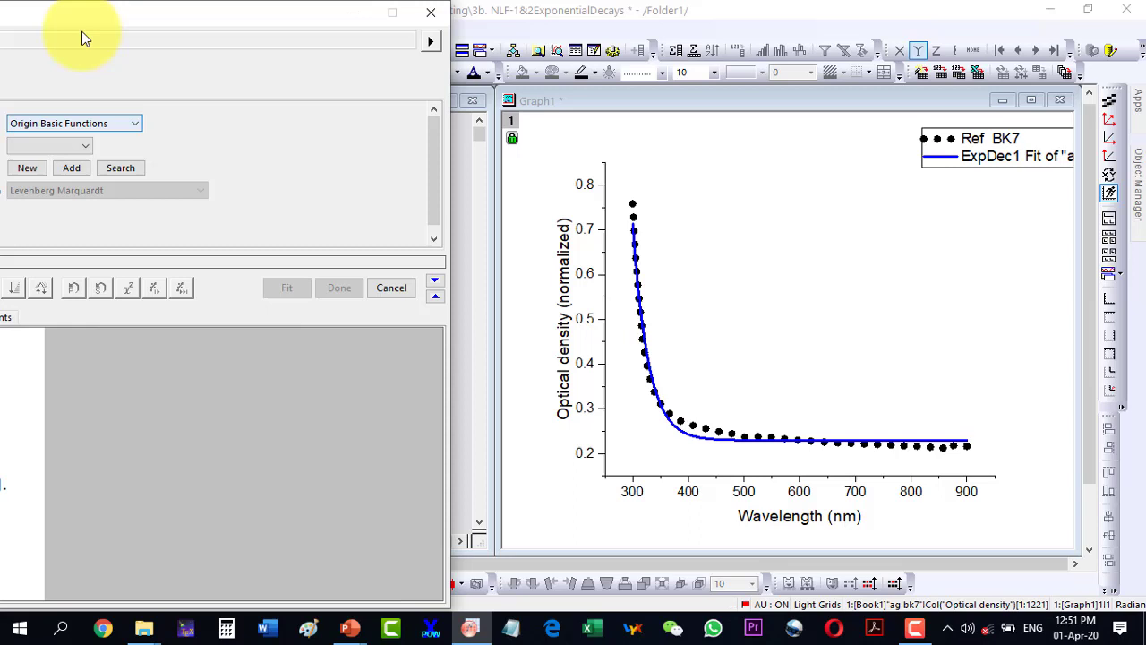
{"action": "left_click_drag", "start_coordinate": [90, 18], "coordinate": [229, 19]}
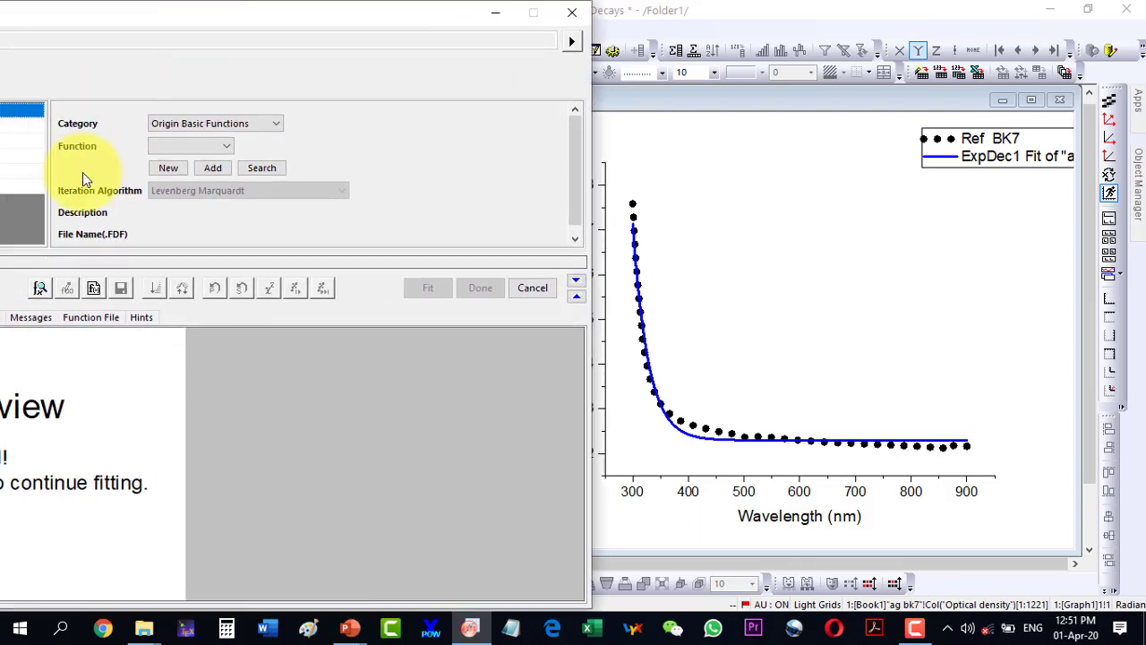
{"action": "left_click", "coordinate": [202, 146]}
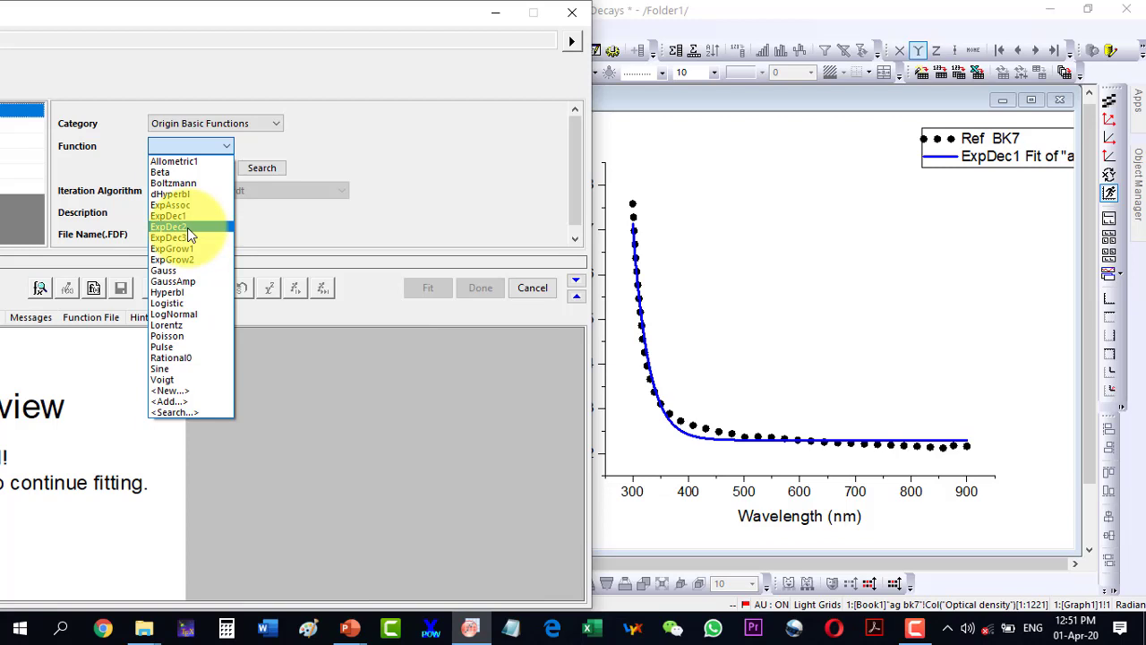
{"action": "left_click", "coordinate": [220, 51]}
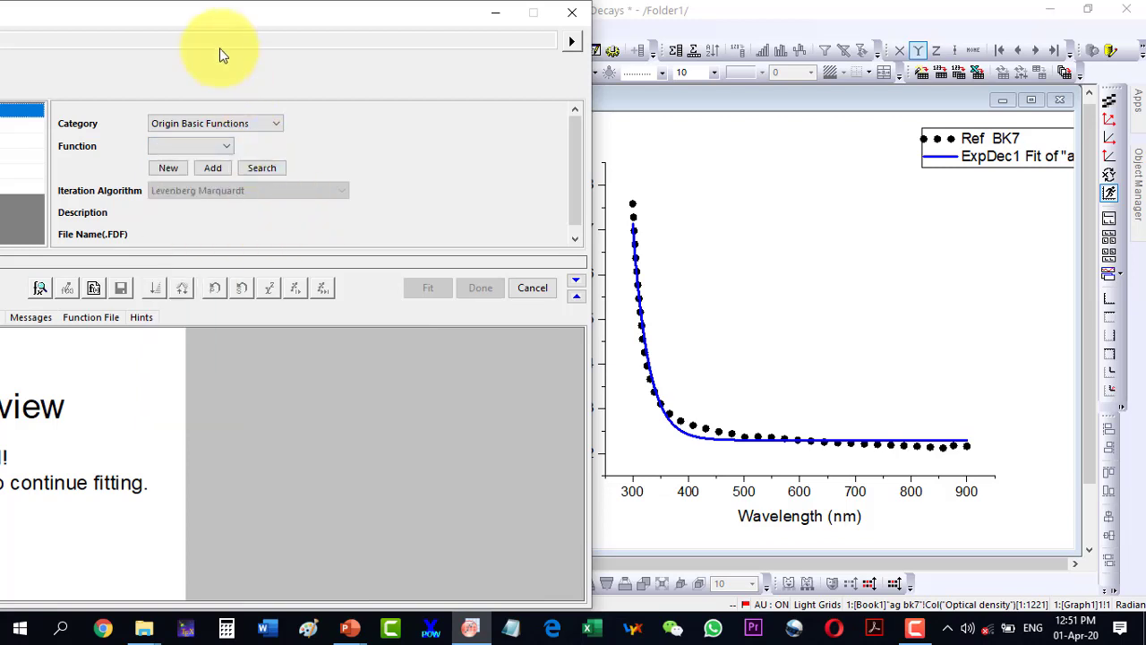
{"action": "left_click_drag", "start_coordinate": [225, 17], "coordinate": [300, 16]}
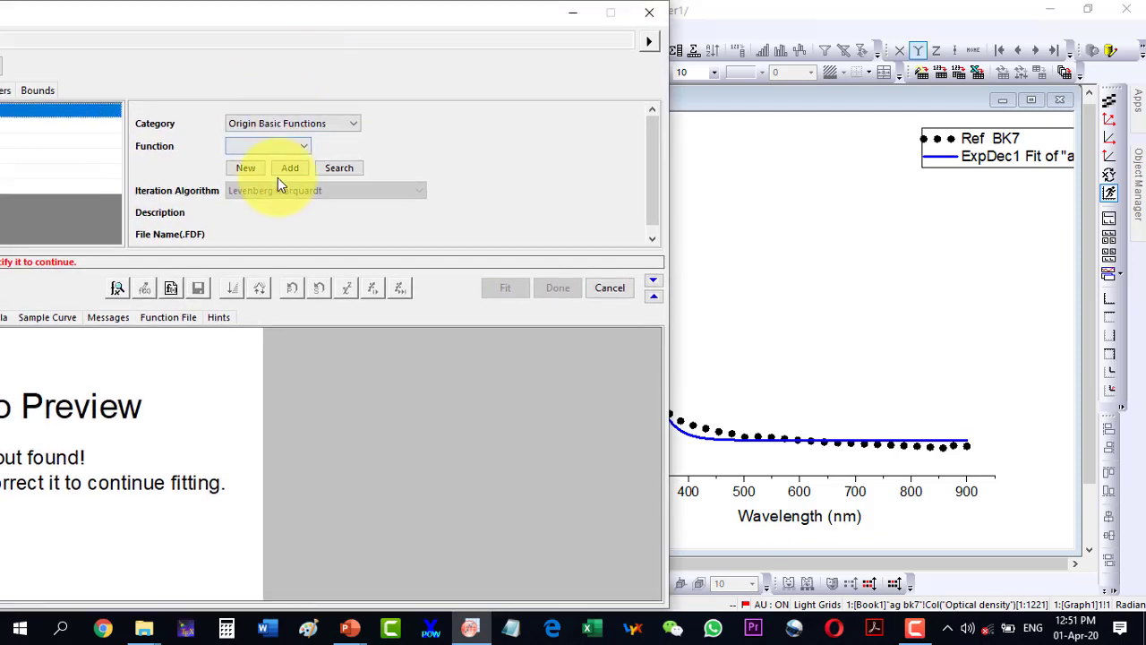
Select ExpDec1 as the function and view its sample curve and formula.
{"action": "left_click", "coordinate": [266, 150]}
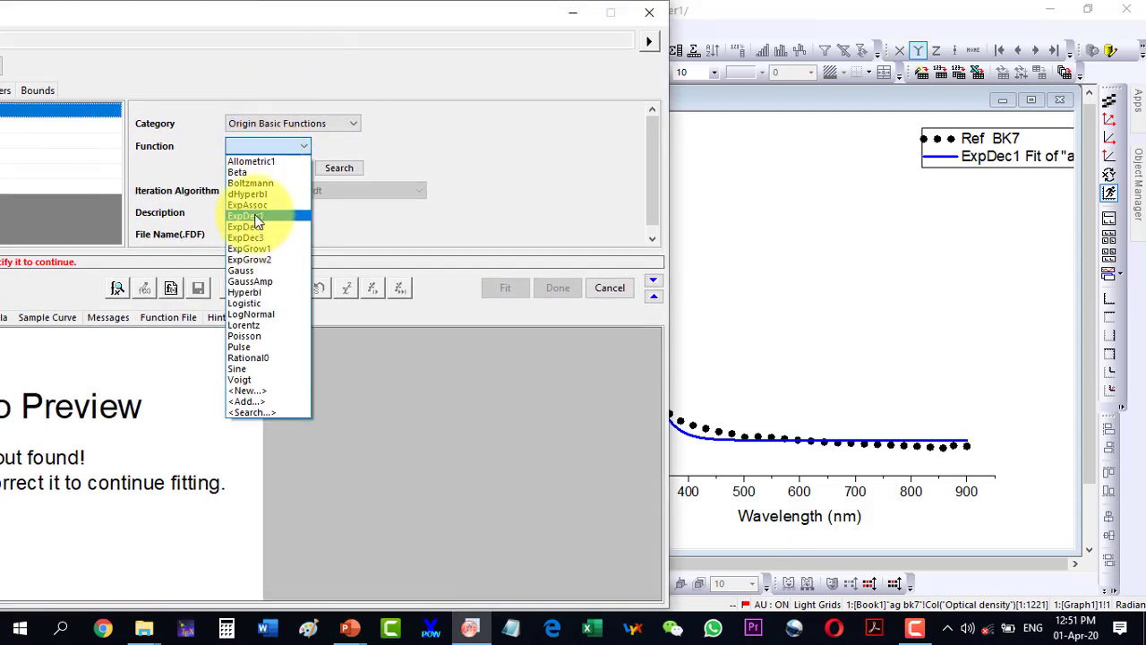
{"action": "left_click", "coordinate": [249, 235]}
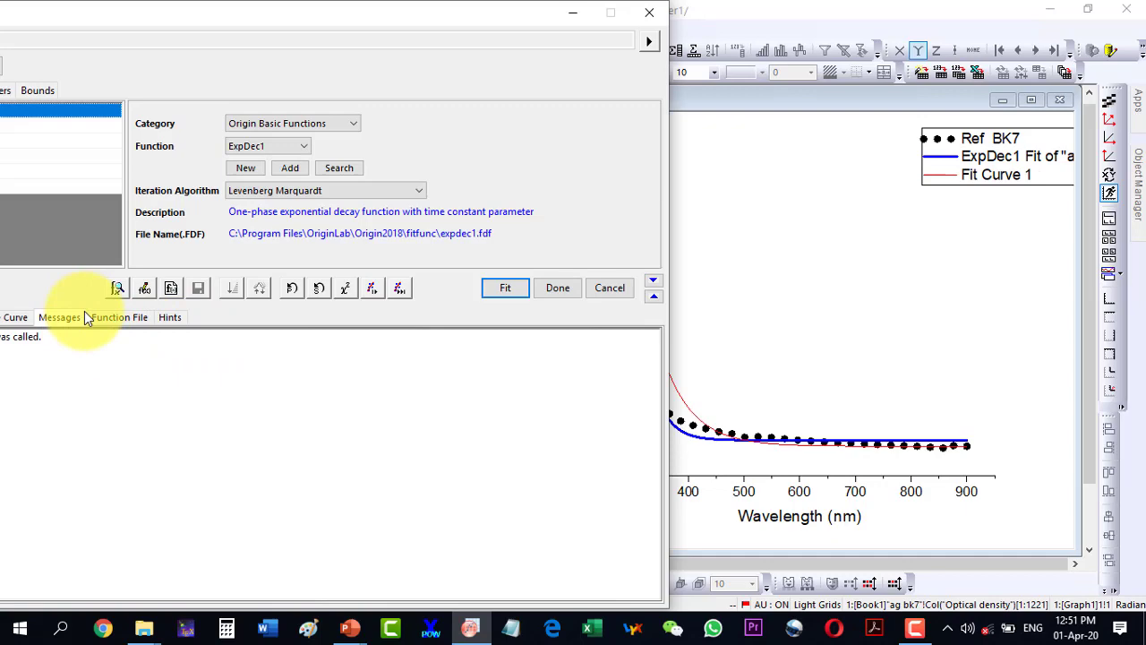
{"action": "left_click", "coordinate": [18, 319]}
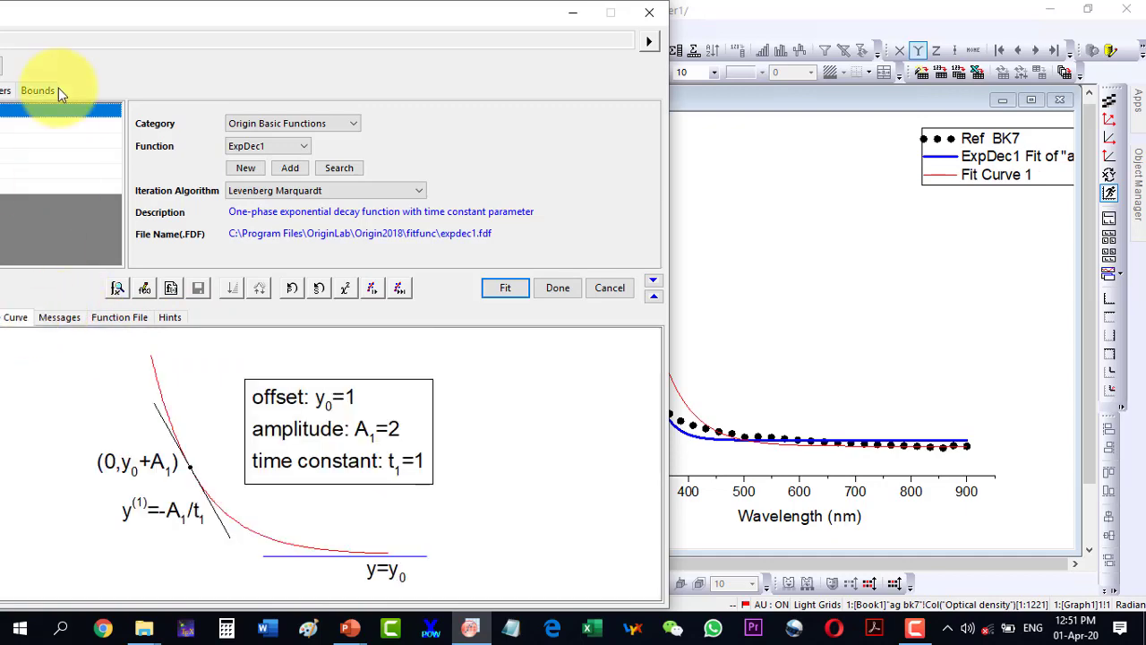
{"action": "left_click_drag", "start_coordinate": [93, 14], "coordinate": [213, 20]}
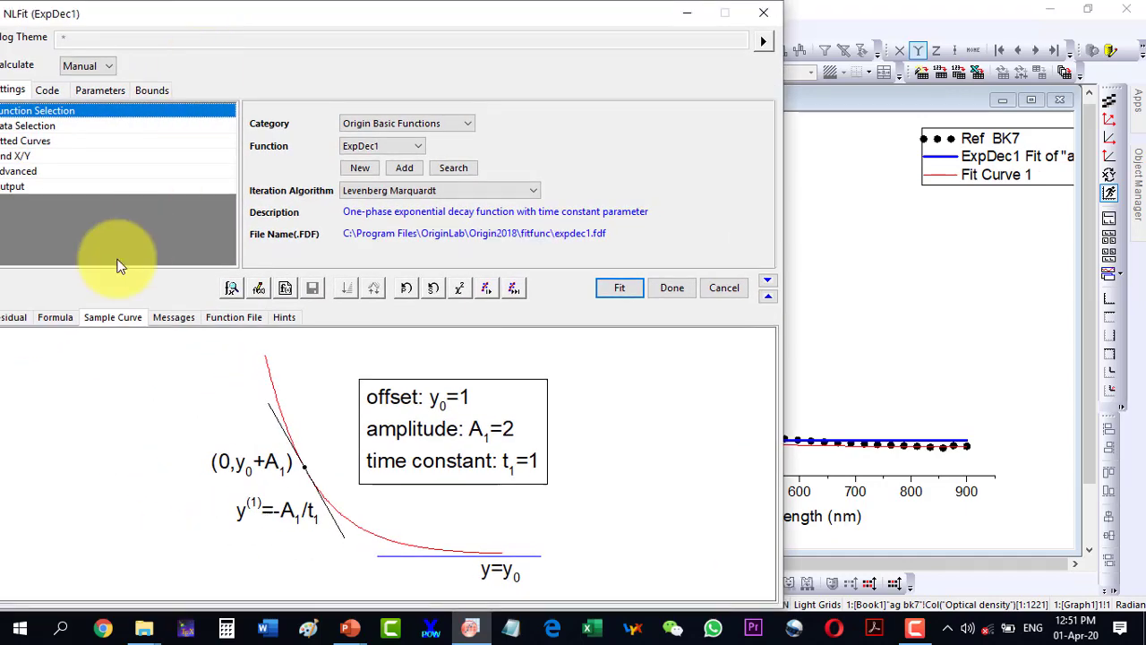
{"action": "left_click", "coordinate": [42, 318]}
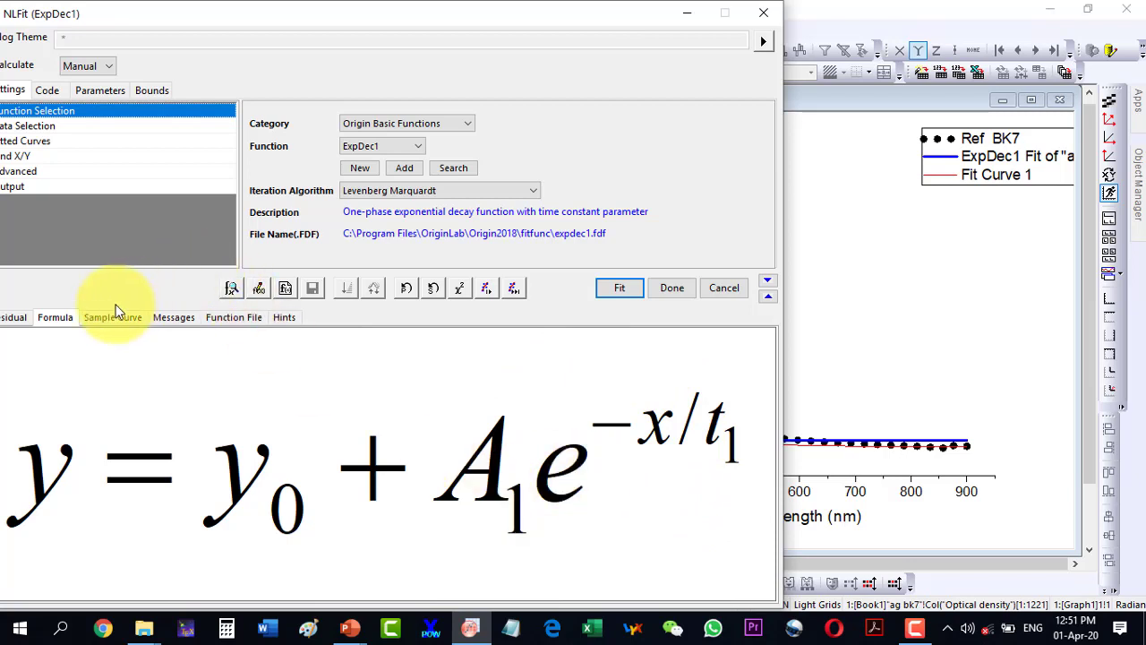
Switch the function to ExpDec2, run one iteration, then fit until converged.
{"action": "left_click", "coordinate": [375, 147]}
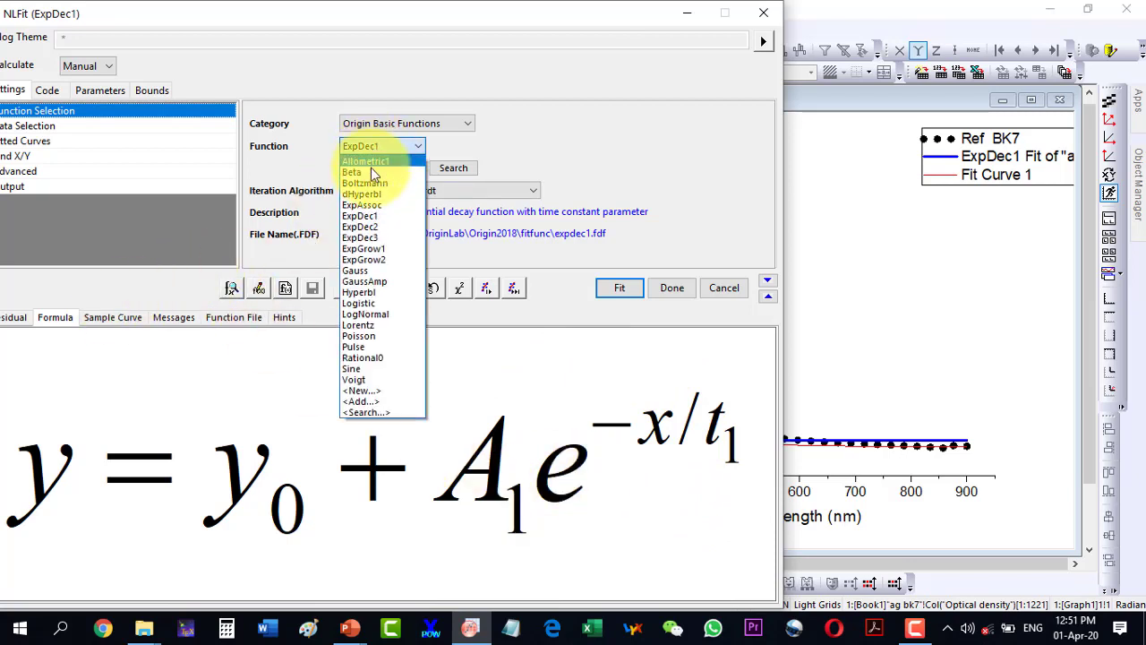
{"action": "left_click", "coordinate": [372, 227]}
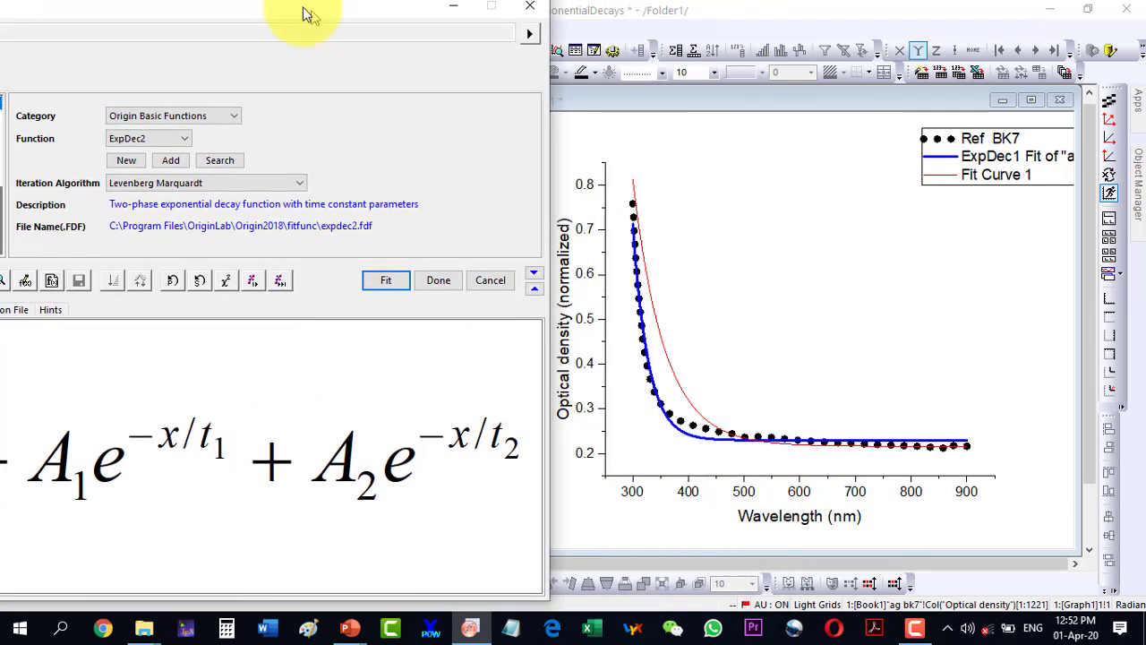
{"action": "left_click_drag", "start_coordinate": [303, 7], "coordinate": [233, 14]}
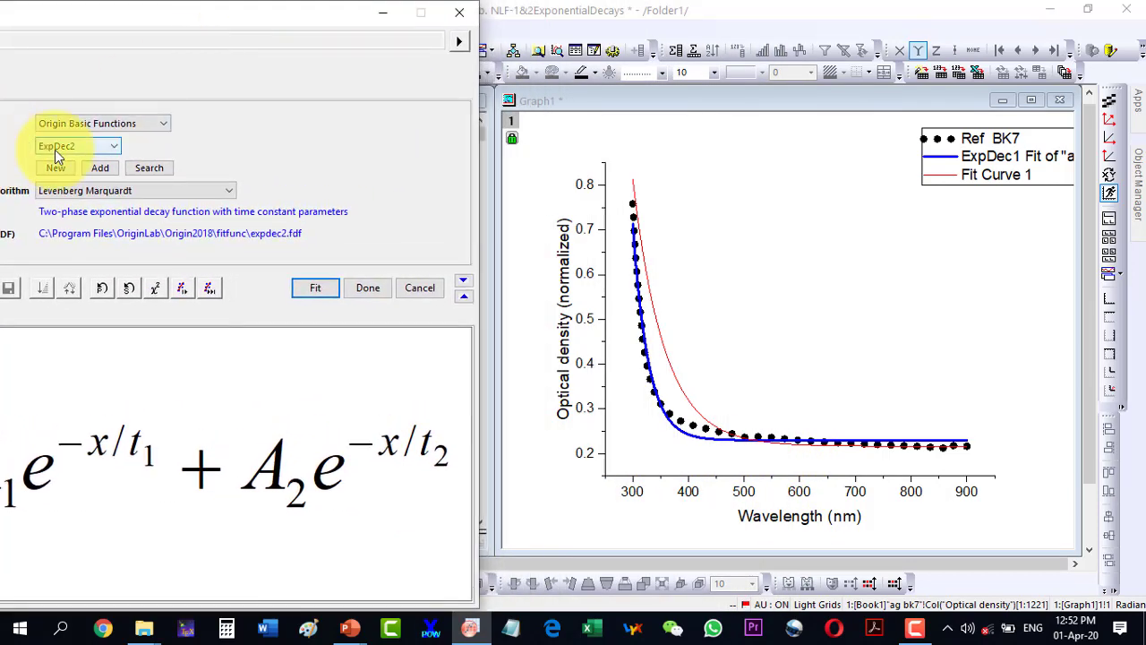
{"action": "left_click", "coordinate": [183, 292]}
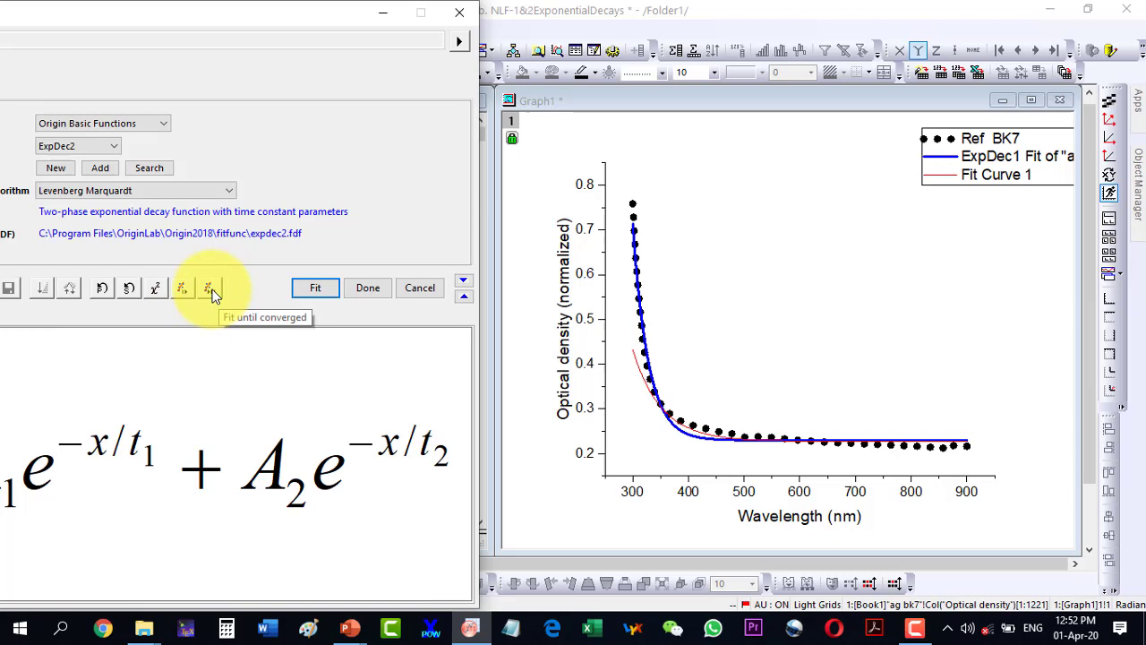
{"action": "left_click", "coordinate": [212, 290]}
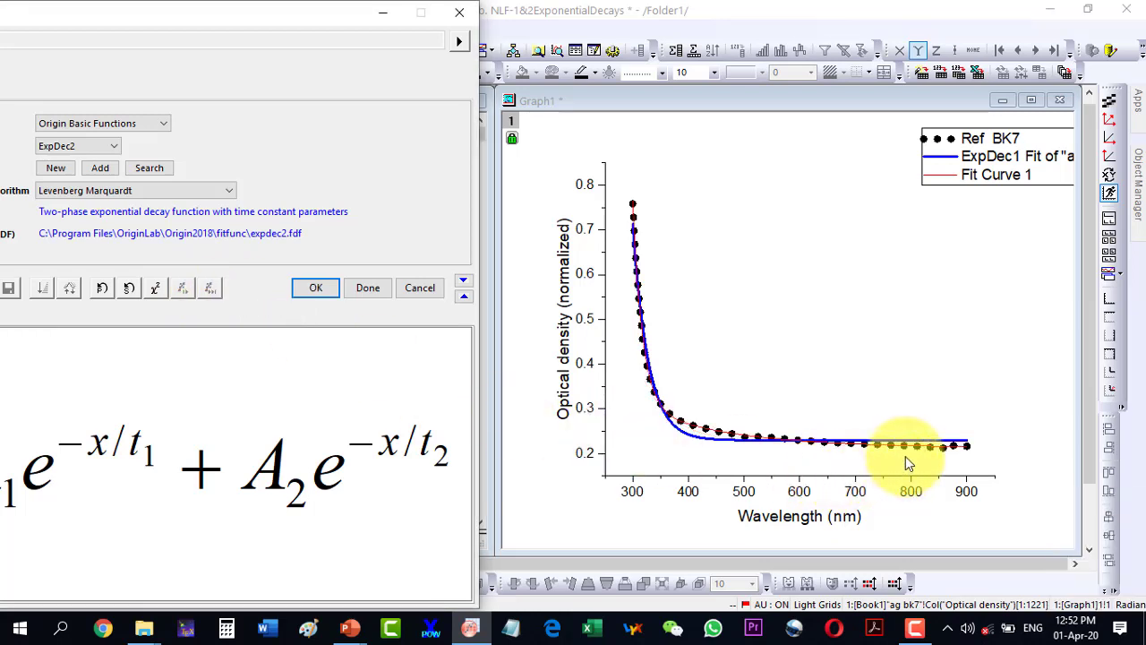
Accept the ExpDec2 fit, then reposition and delete its results table from the graph.
{"action": "left_click", "coordinate": [318, 289]}
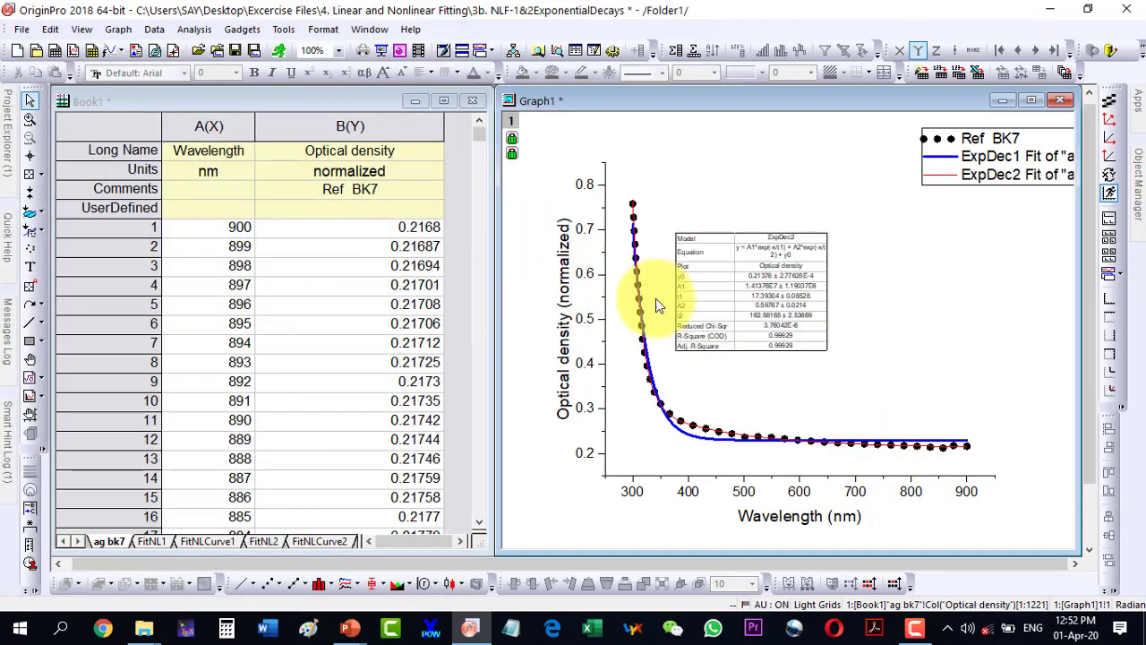
{"action": "left_click_drag", "start_coordinate": [765, 292], "coordinate": [788, 198]}
{"action": "left_click", "coordinate": [844, 302]}
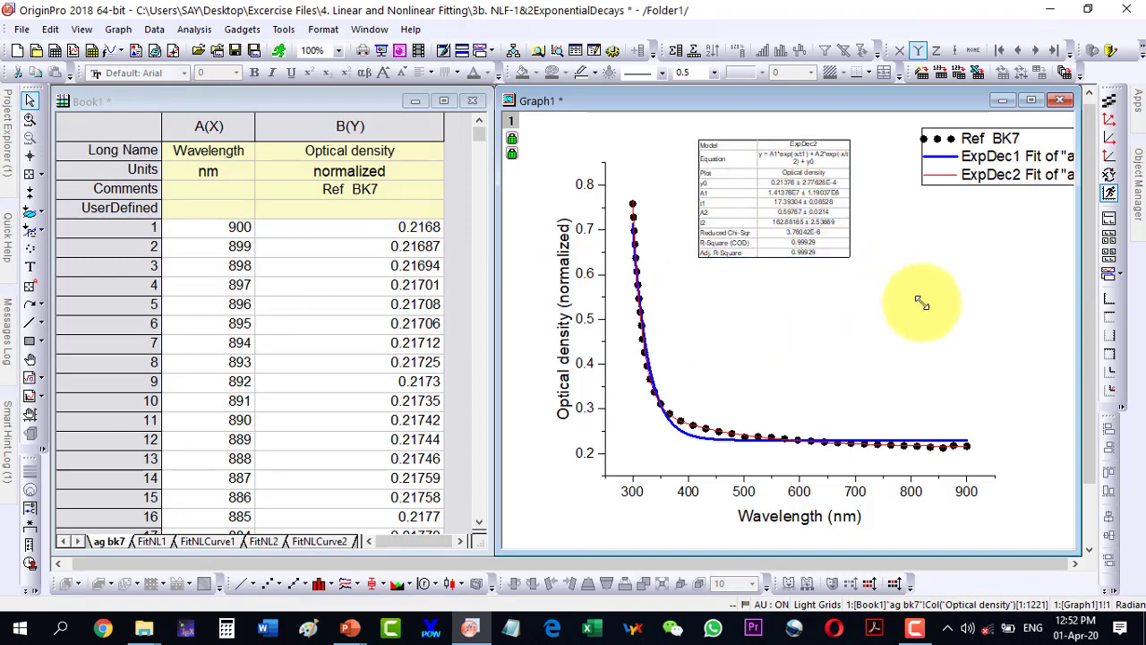
{"action": "left_click_drag", "start_coordinate": [1014, 379], "coordinate": [1014, 380]}
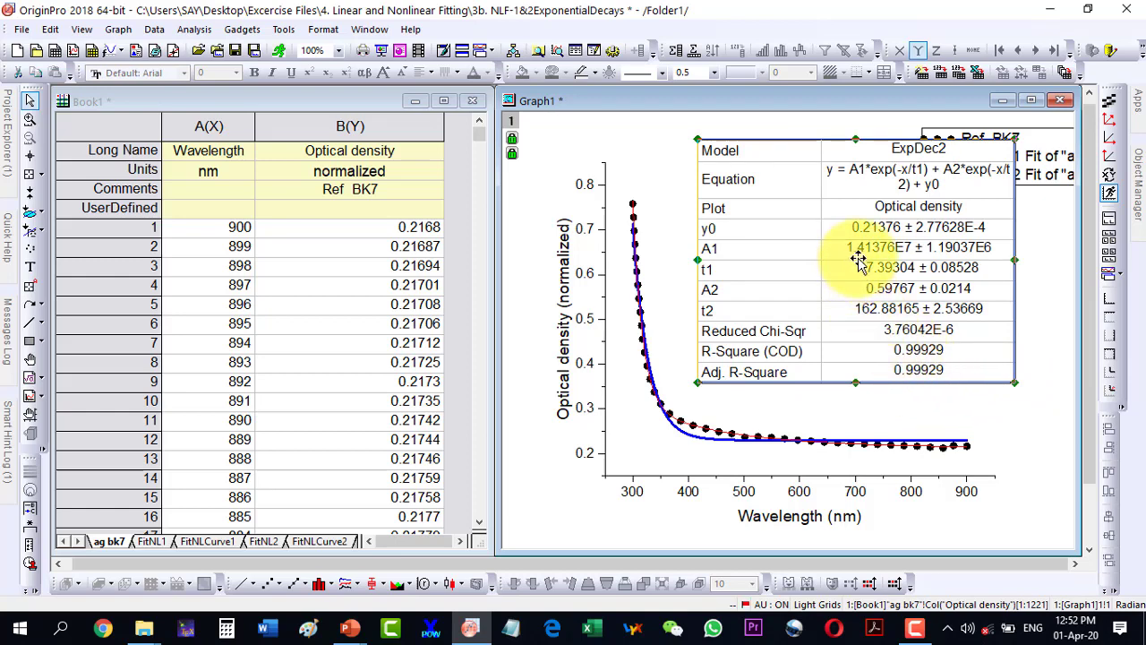
{"action": "key", "text": "Delete"}
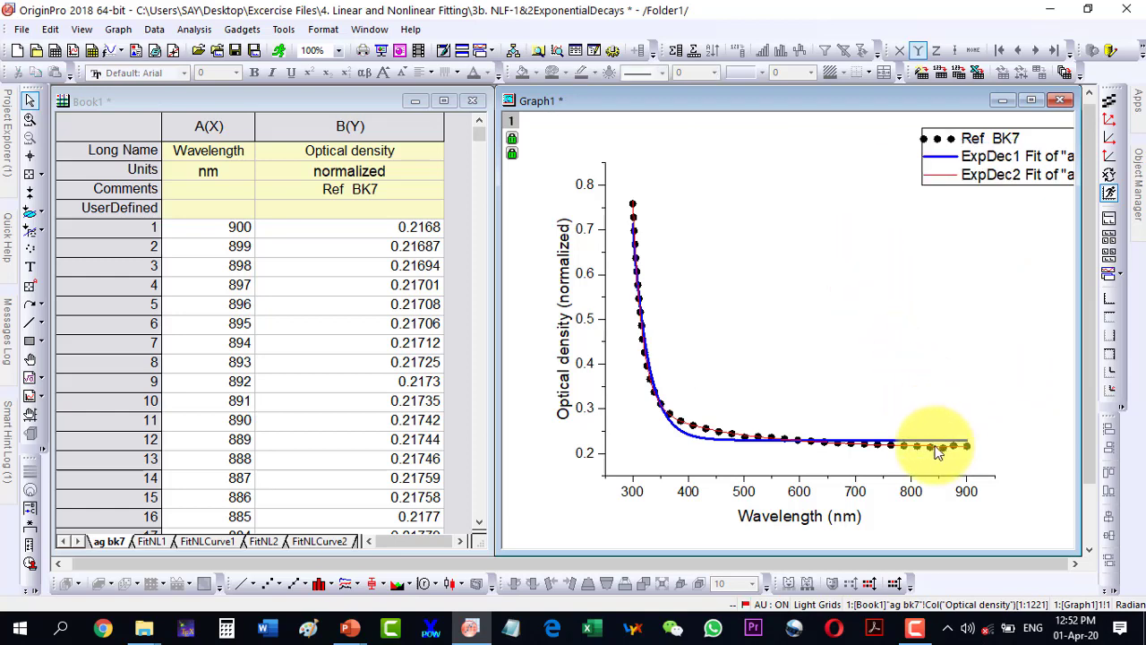
Set the red ExpDec2 fit curve's line width to 3 in Plot Details.
{"action": "double_click", "coordinate": [940, 175]}
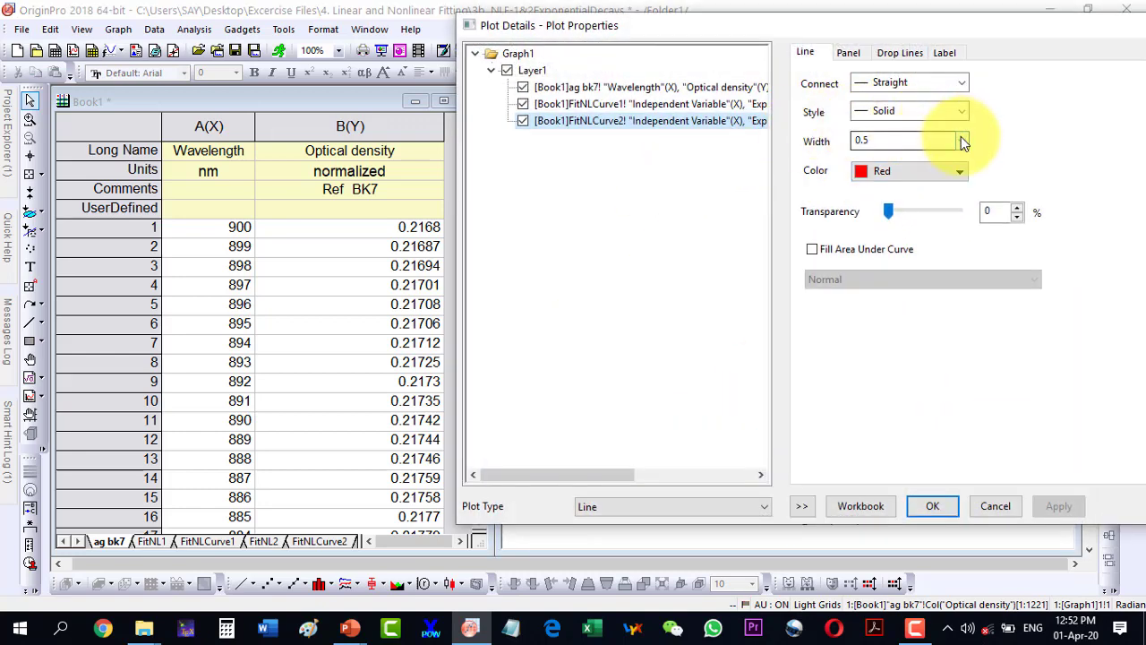
{"action": "left_click", "coordinate": [961, 139]}
{"action": "left_click", "coordinate": [867, 226]}
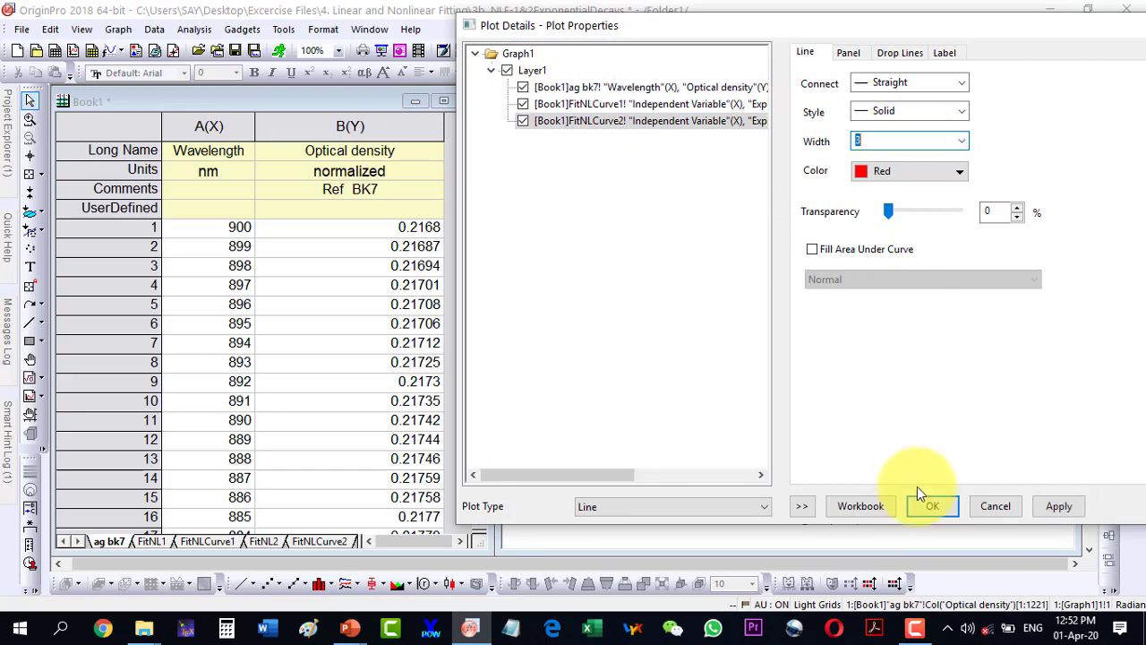
{"action": "left_click", "coordinate": [919, 498]}
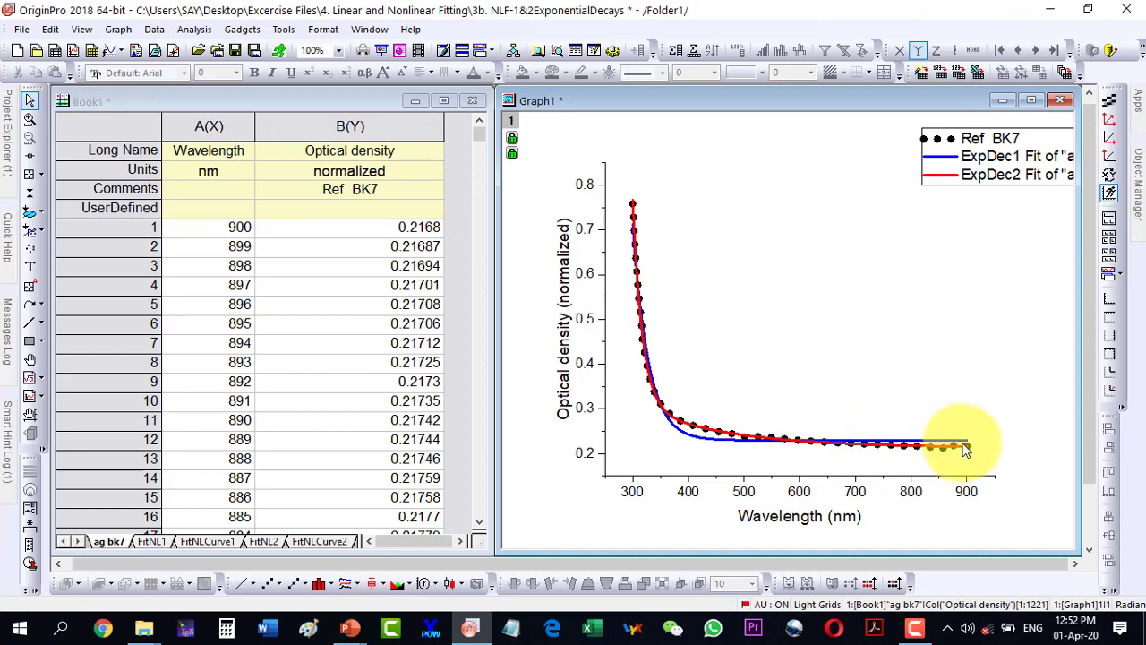
Show the FitNL2 sheet and scroll to the ExpDec2 parameters and Statistics table.
{"action": "left_click", "coordinate": [263, 542]}
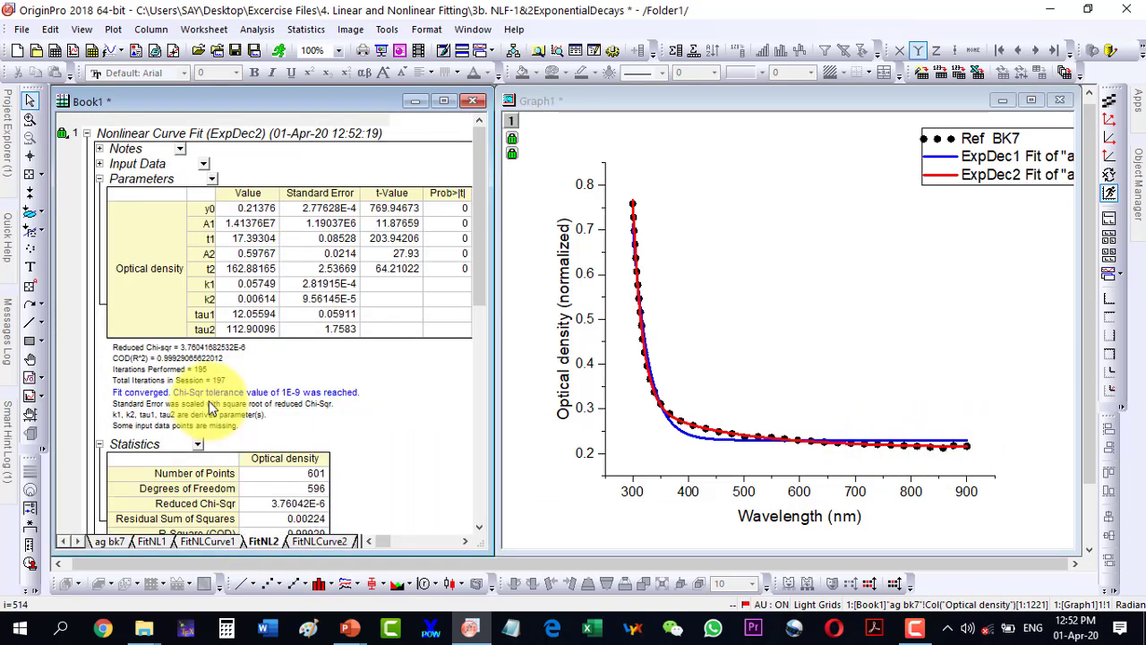
{"action": "scroll", "coordinate": [340, 451], "scroll_direction": "down", "scroll_amount": 1}
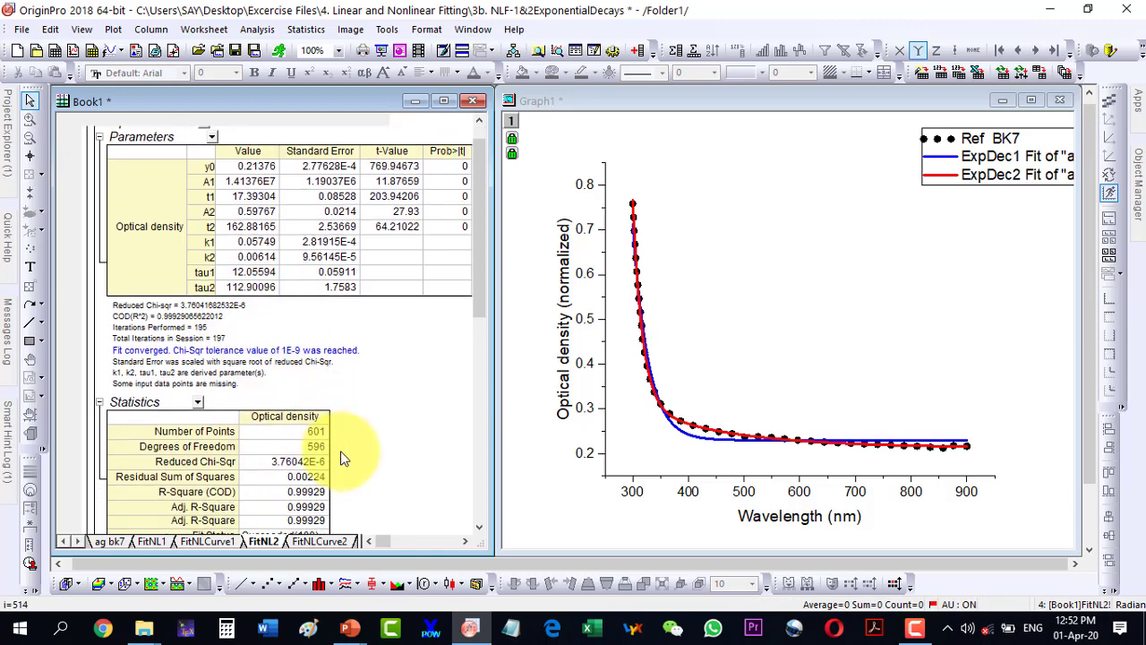